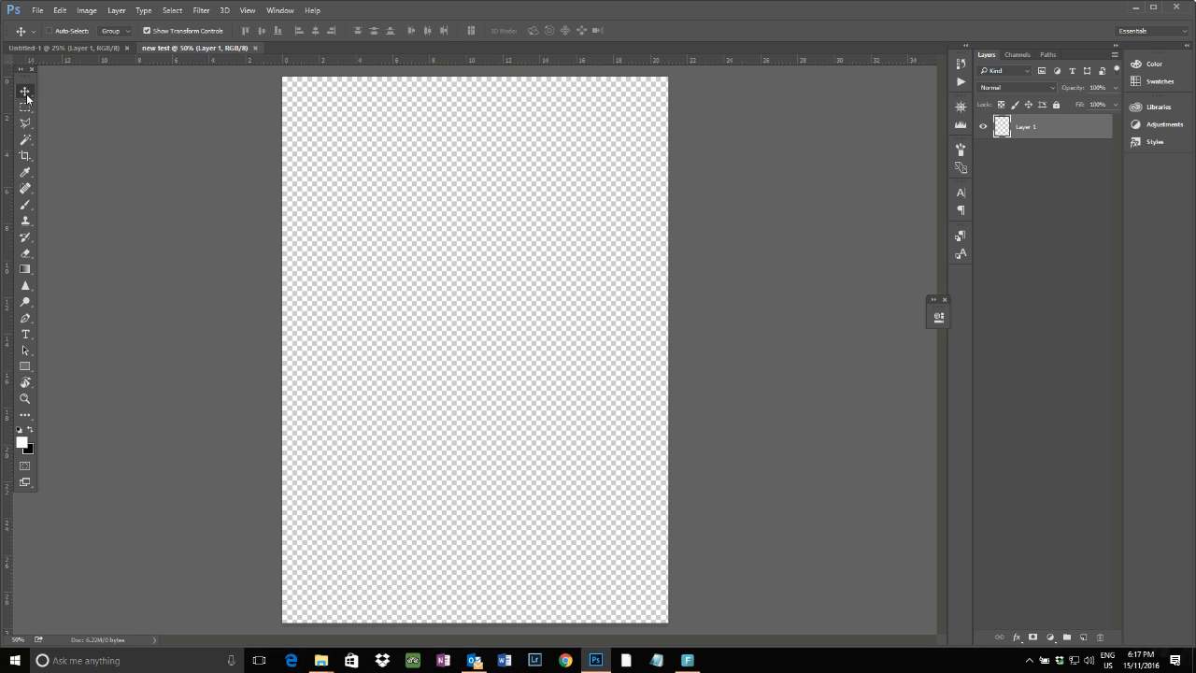
Browse the Move, Marquee, Lasso and Magic Wand tool groups in the toolbar
left_click(31, 97)
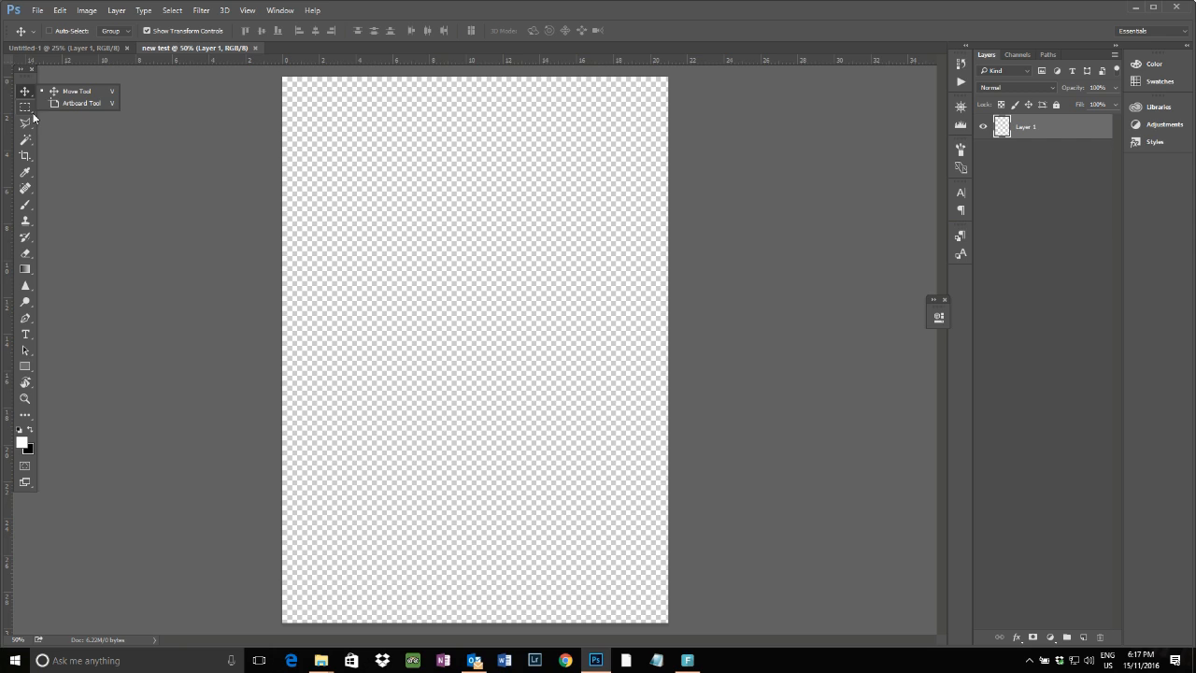
left_click(79, 94)
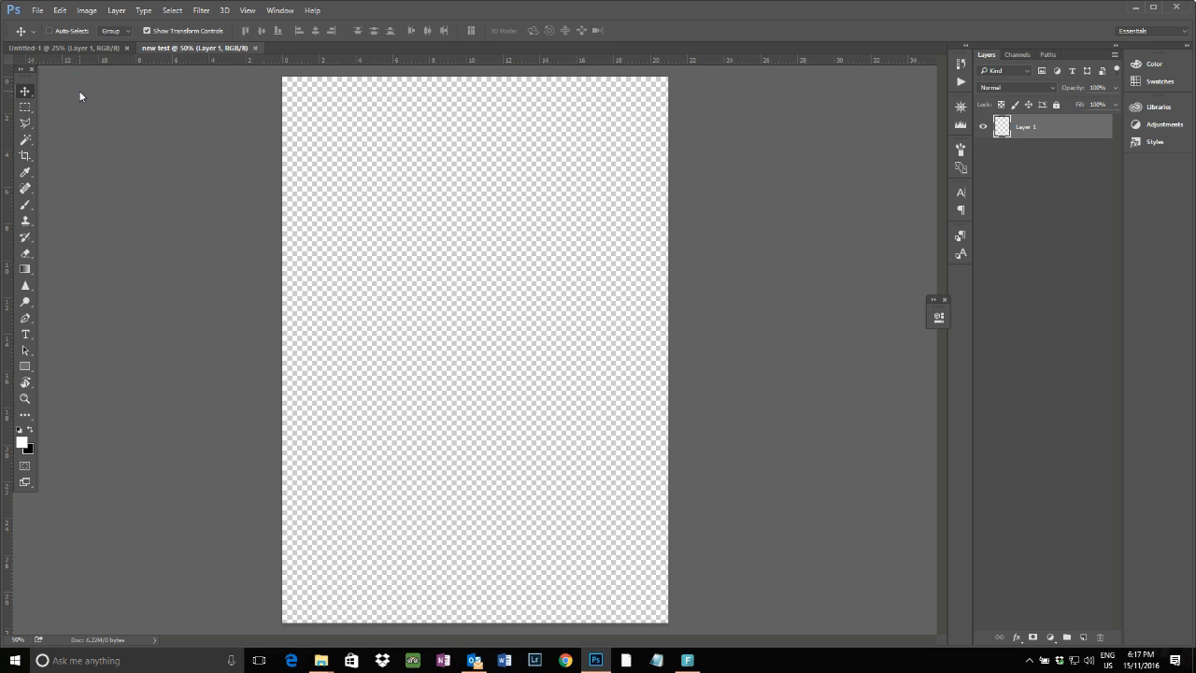
left_click(33, 110)
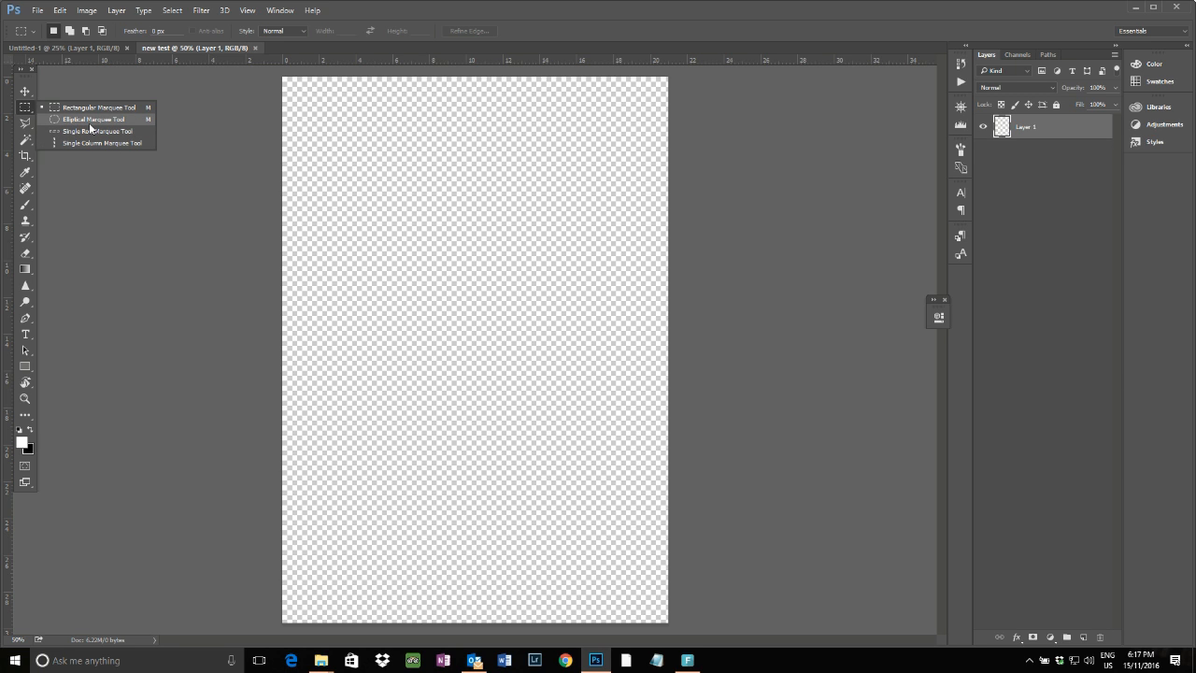
left_click(26, 123)
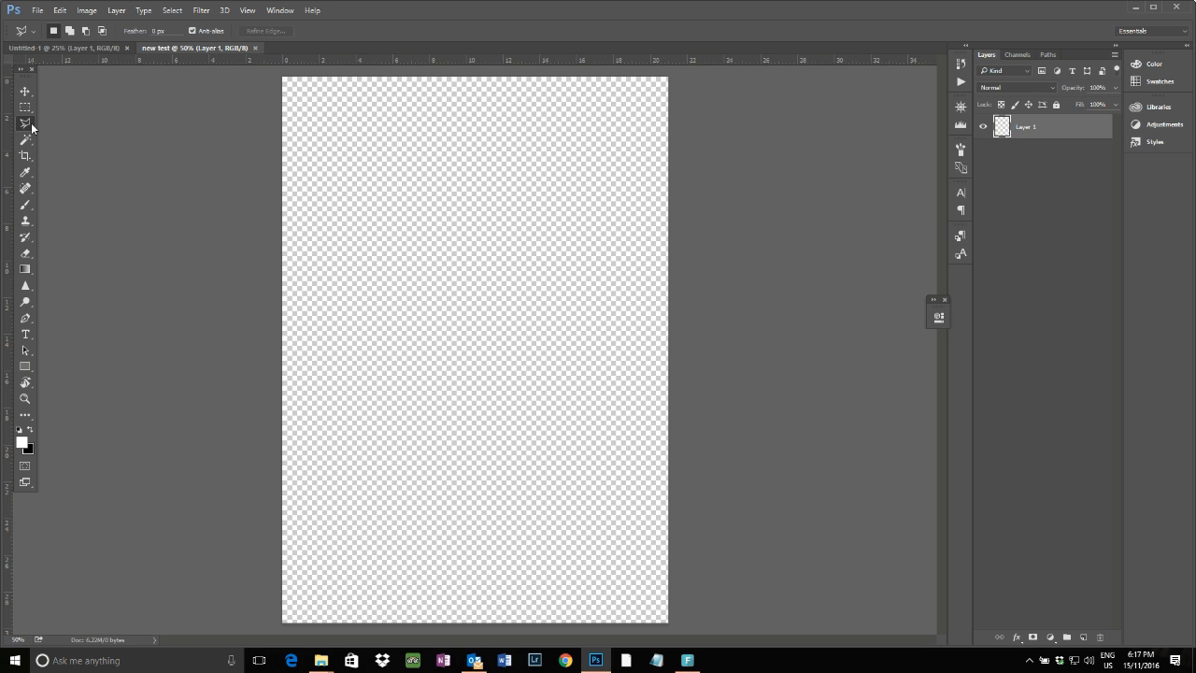
right_click(32, 127)
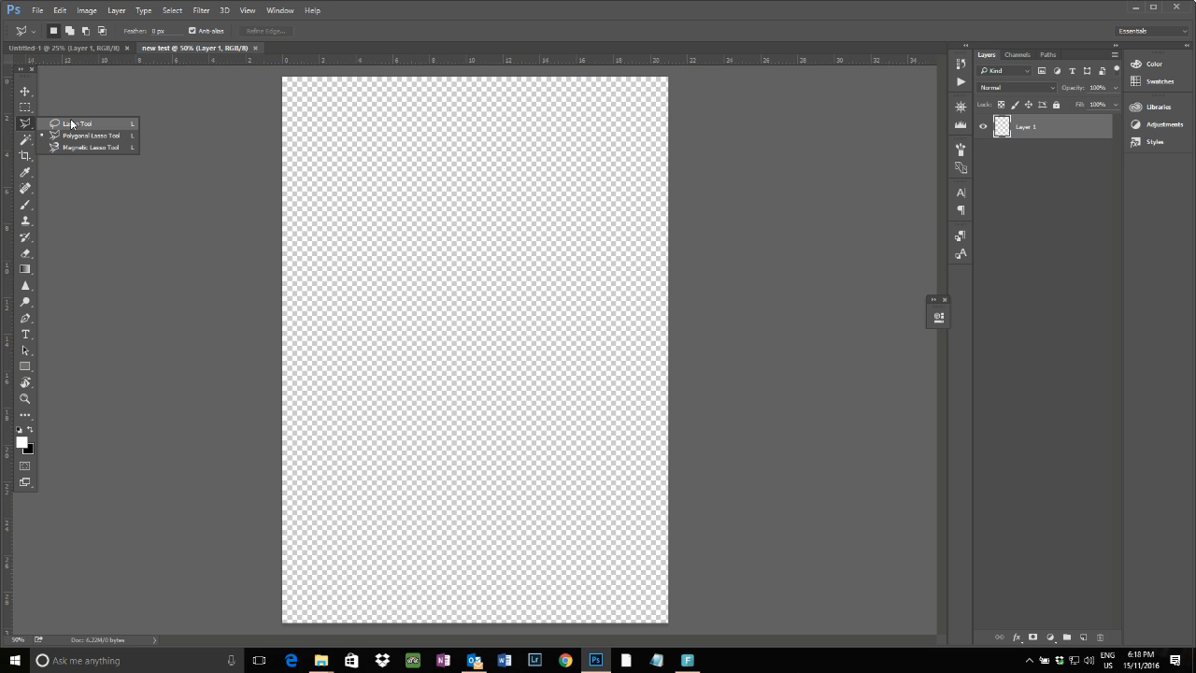
left_click(31, 144)
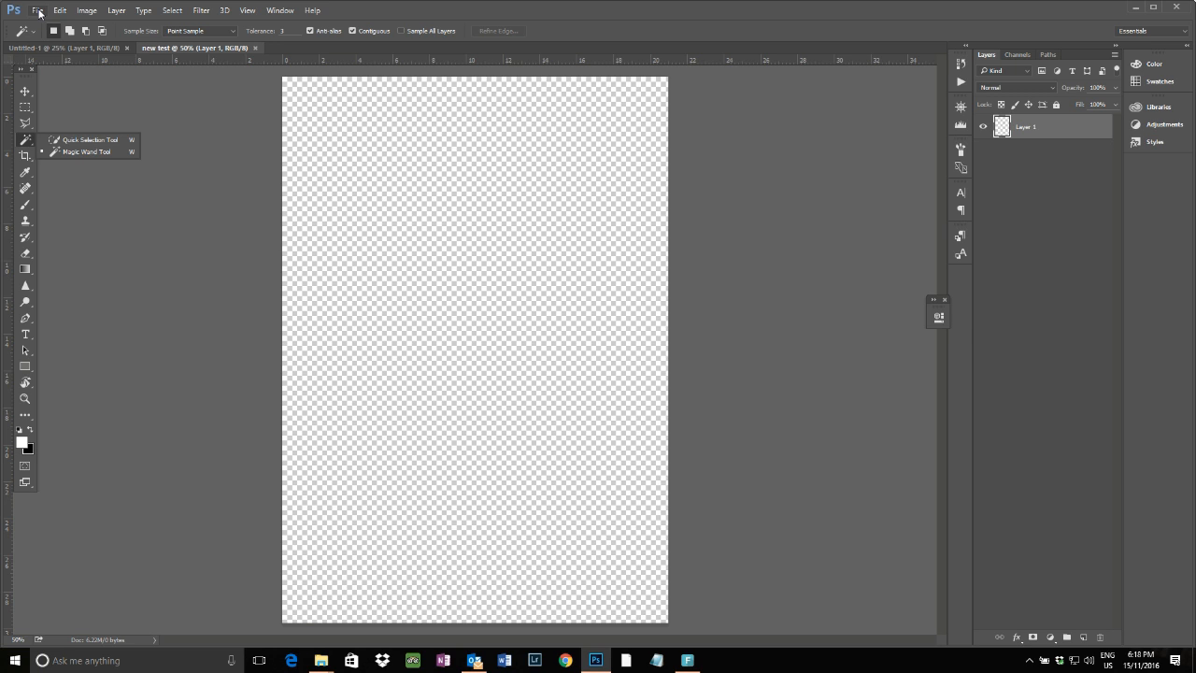
Crop away the top portion of the canvas with the Crop tool and commit the crop
left_click(32, 163)
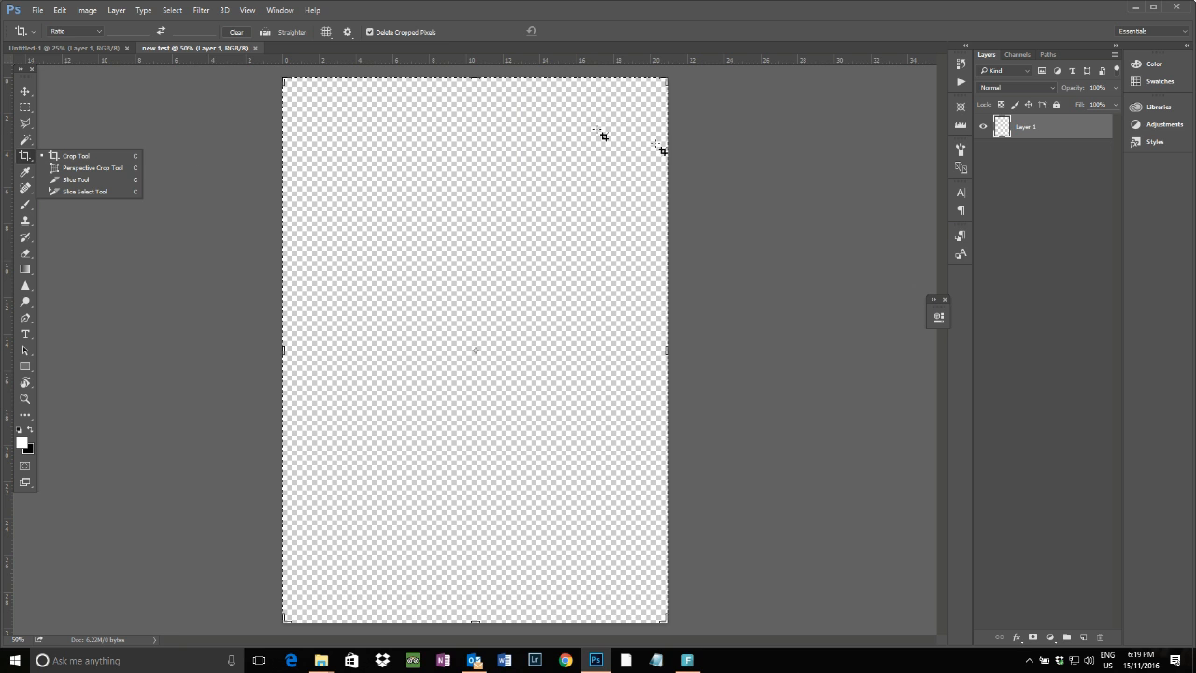
left_click_drag(477, 79, 477, 161)
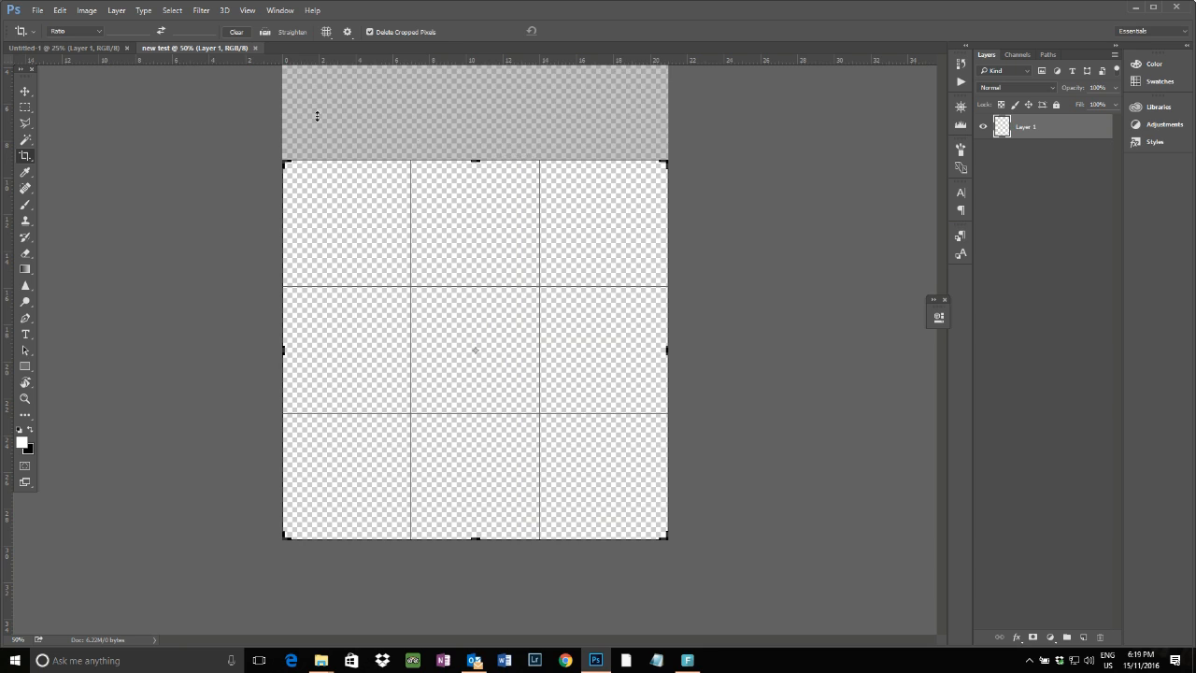
left_click(99, 31)
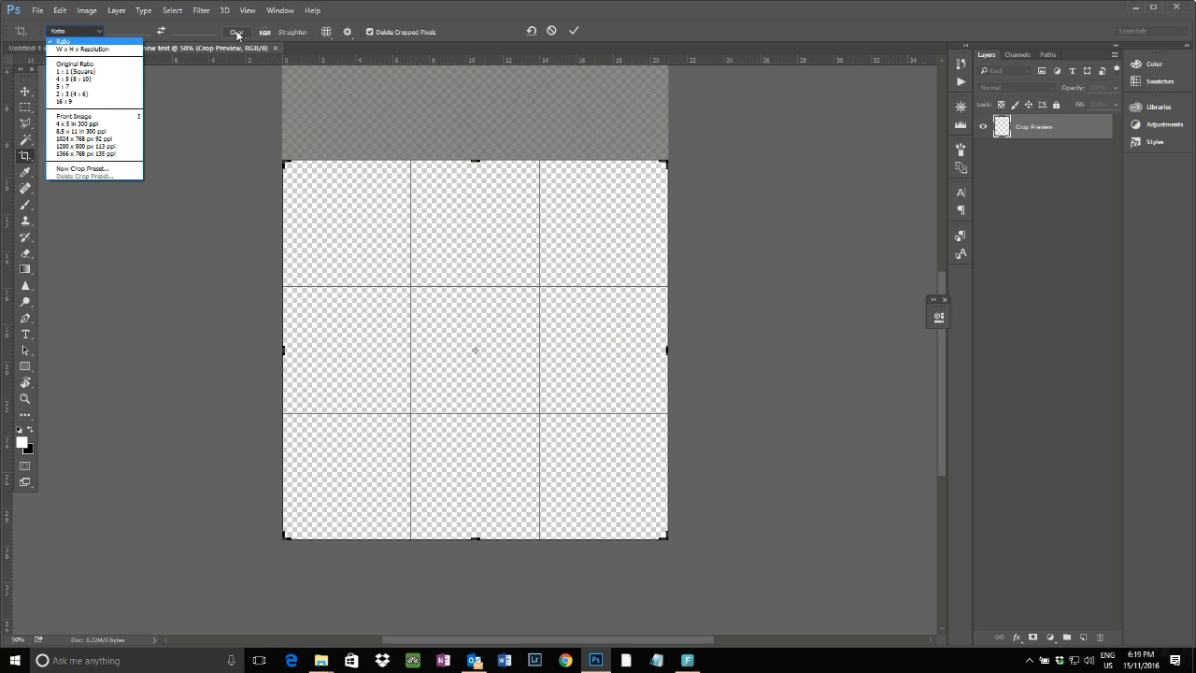
left_click(572, 35)
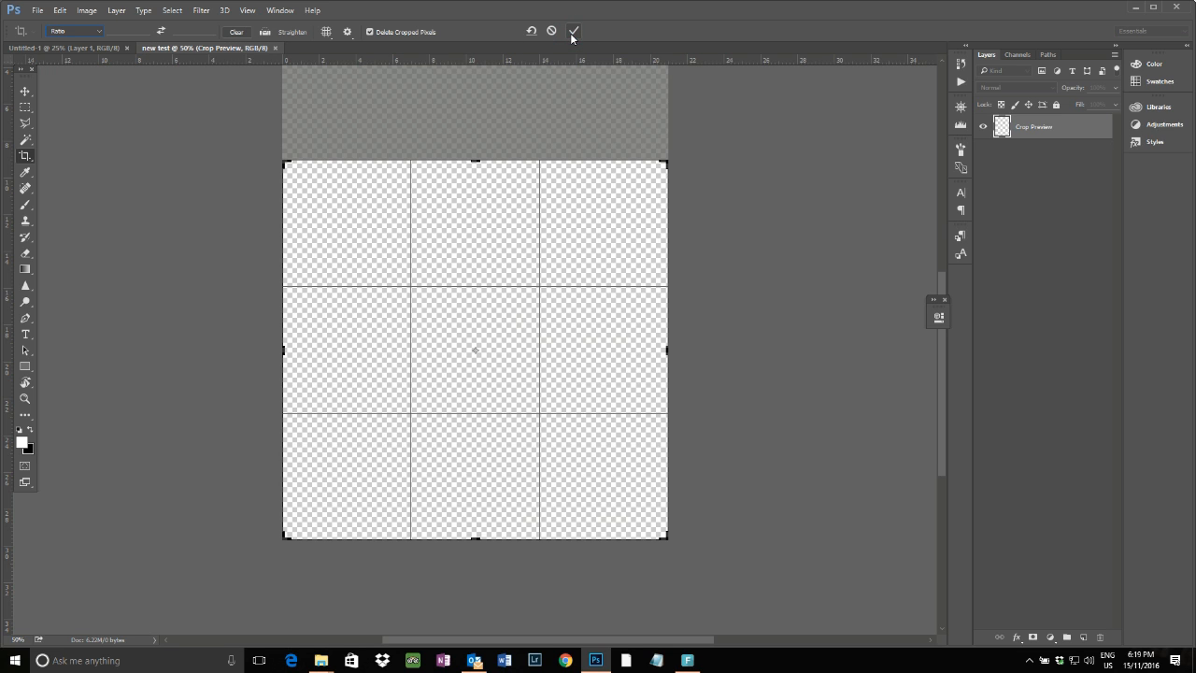
left_click(574, 33)
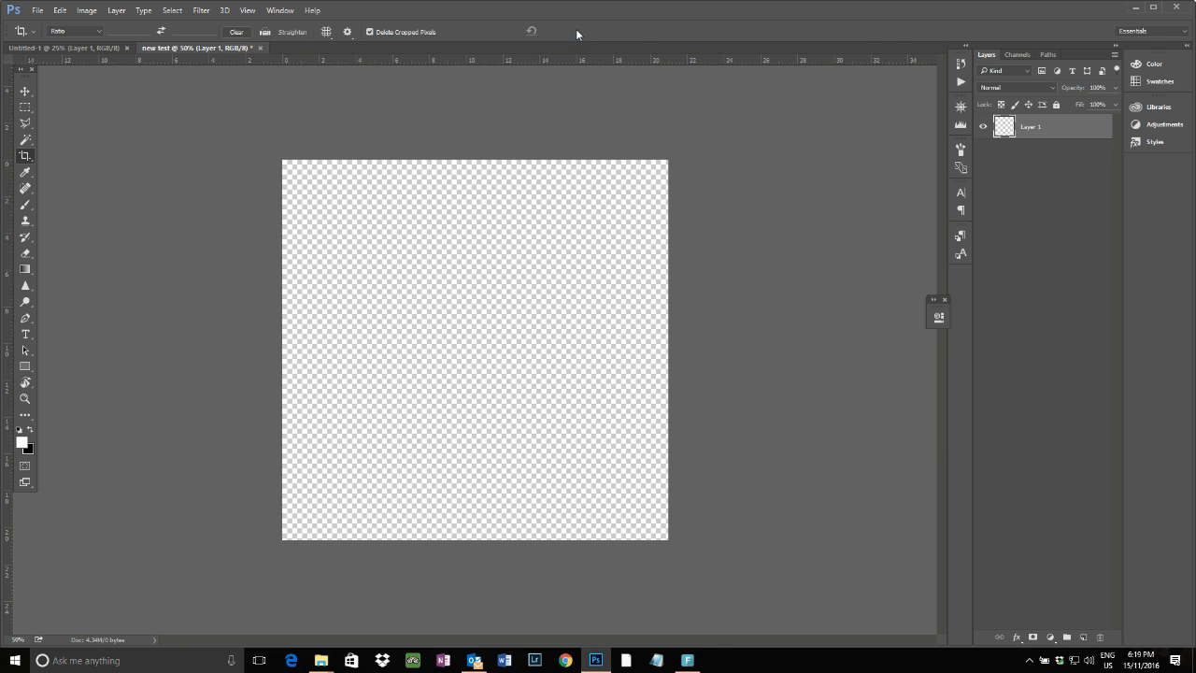
Sample a color from the canvas with the Eyedropper tool
right_click(28, 159)
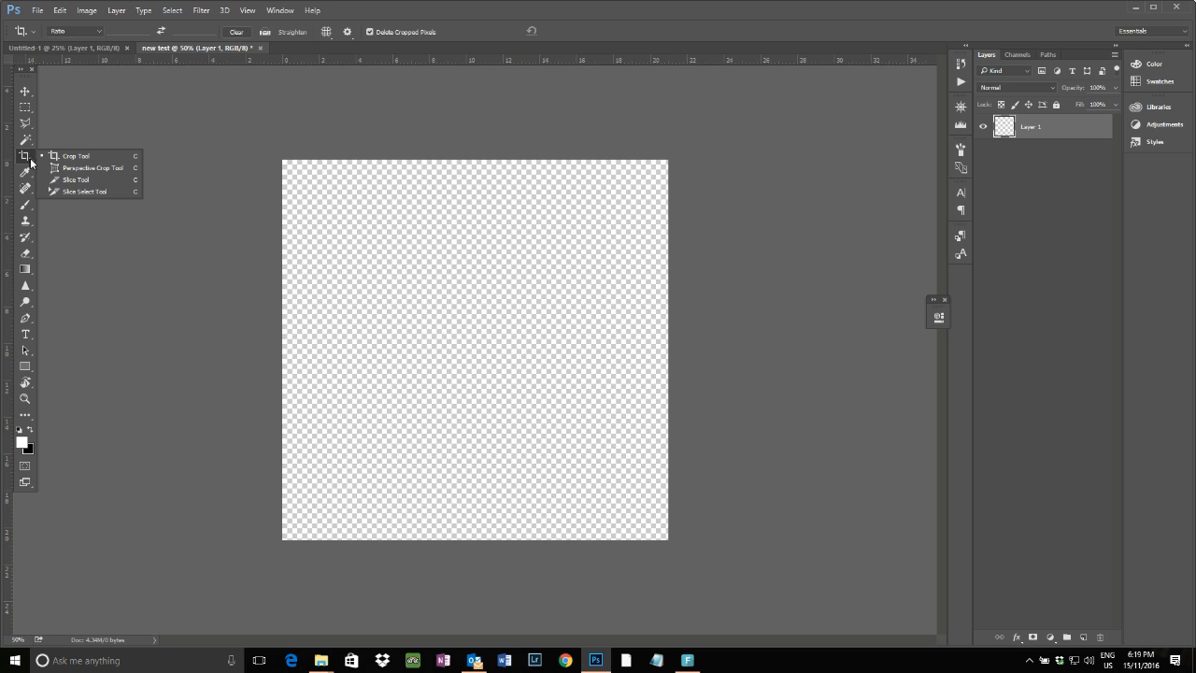
left_click(25, 173)
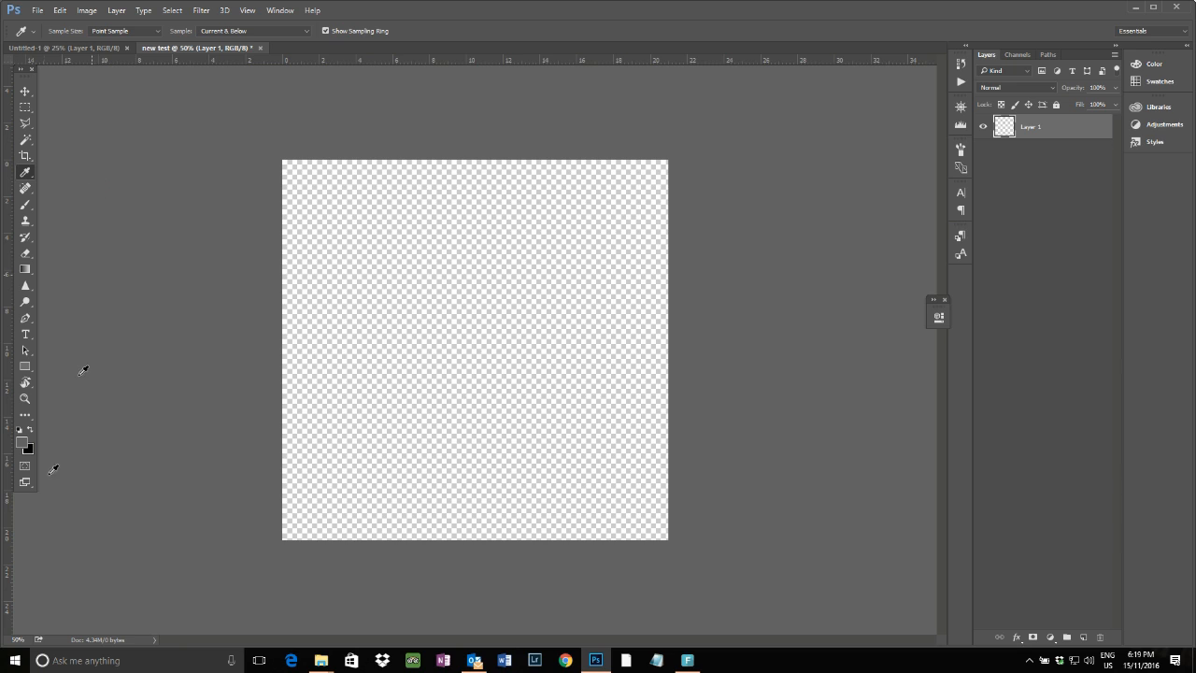
left_click(591, 368)
Browse the healing tools, dismiss the notification, and select the Brush tool
left_click(29, 193)
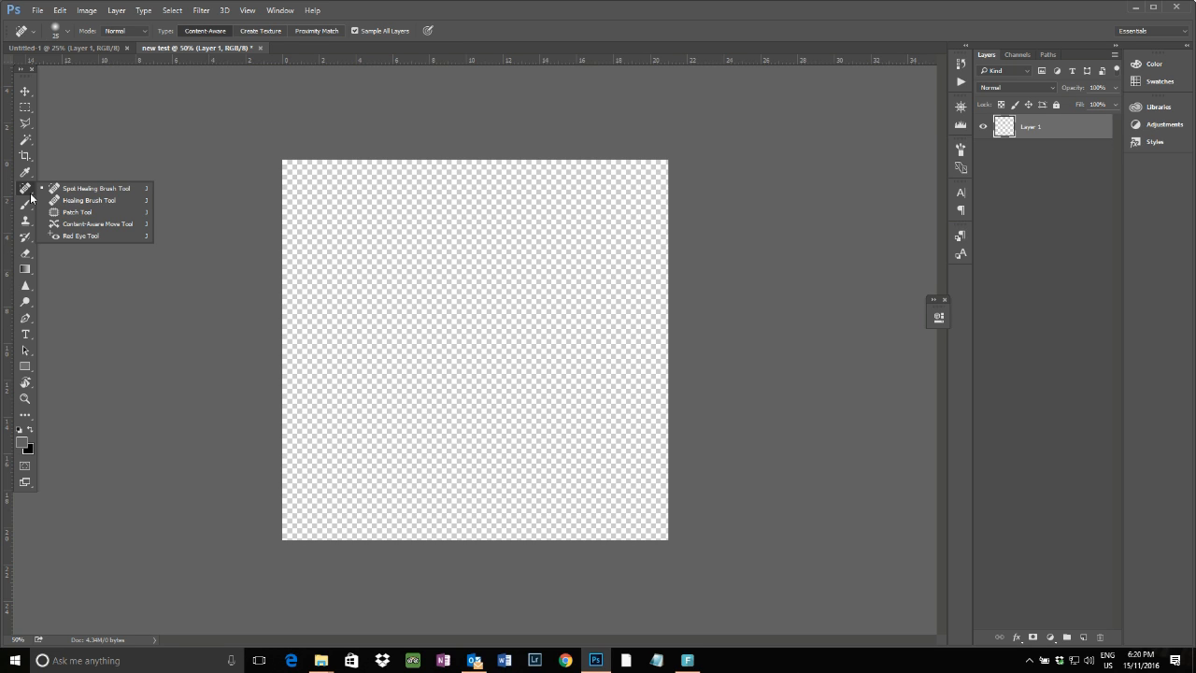
left_click(106, 201)
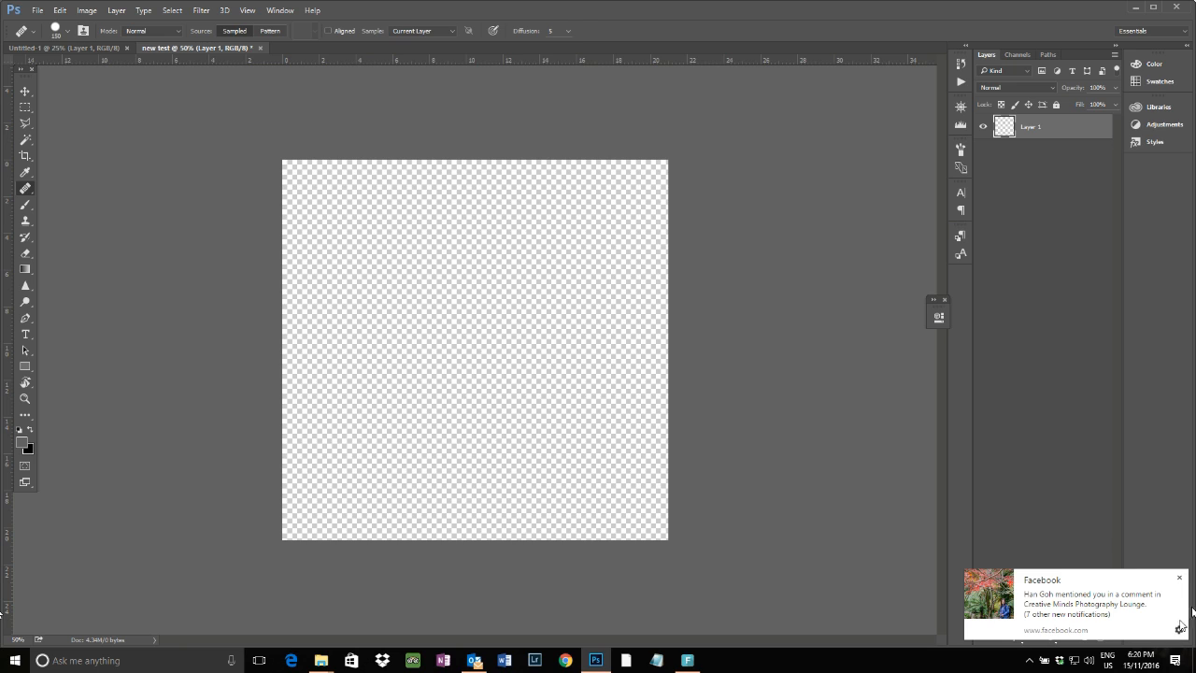
left_click(1179, 576)
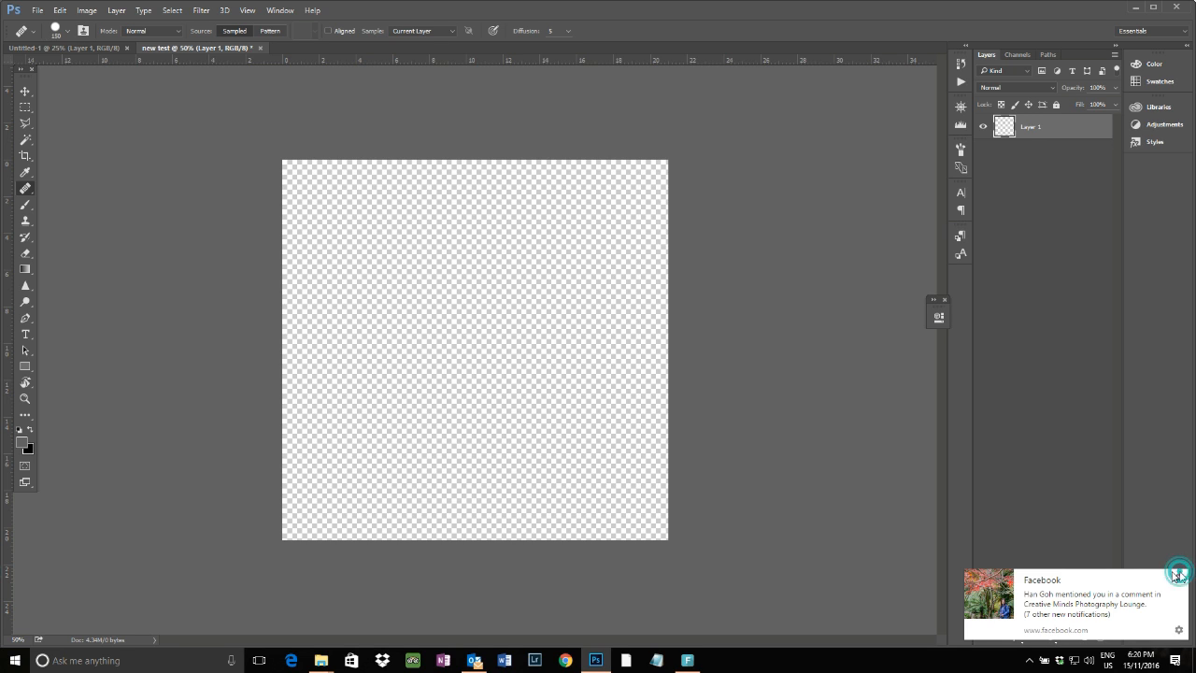
left_click(25, 204)
left_click(26, 205)
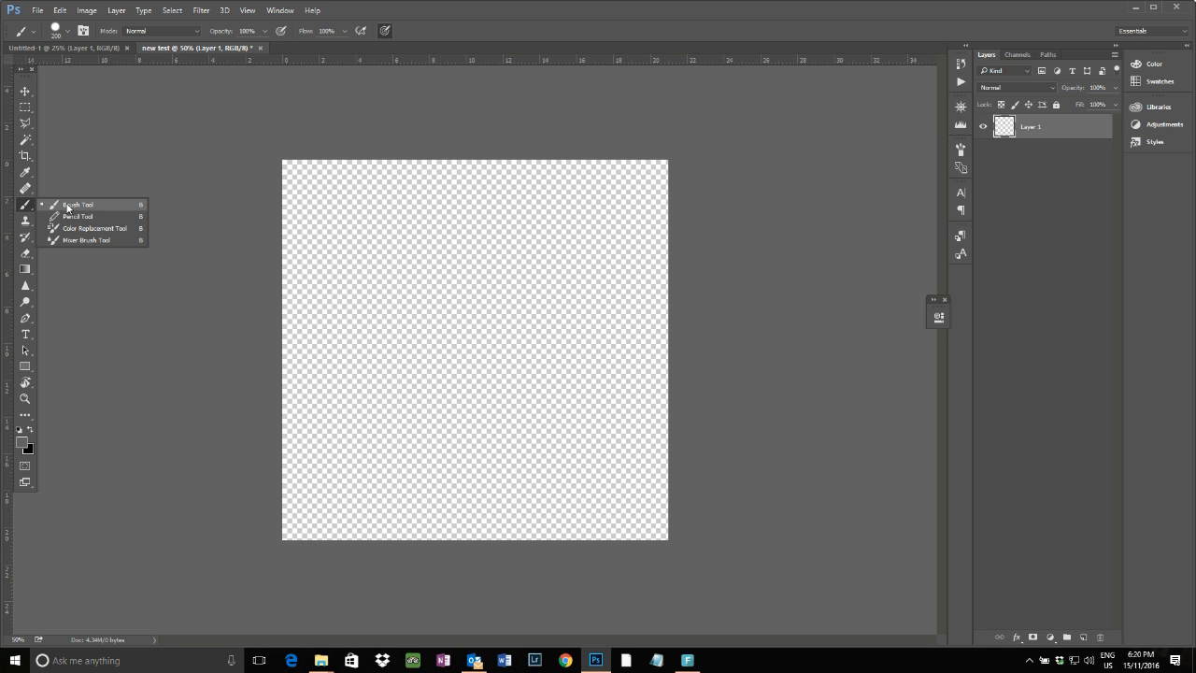
left_click(67, 207)
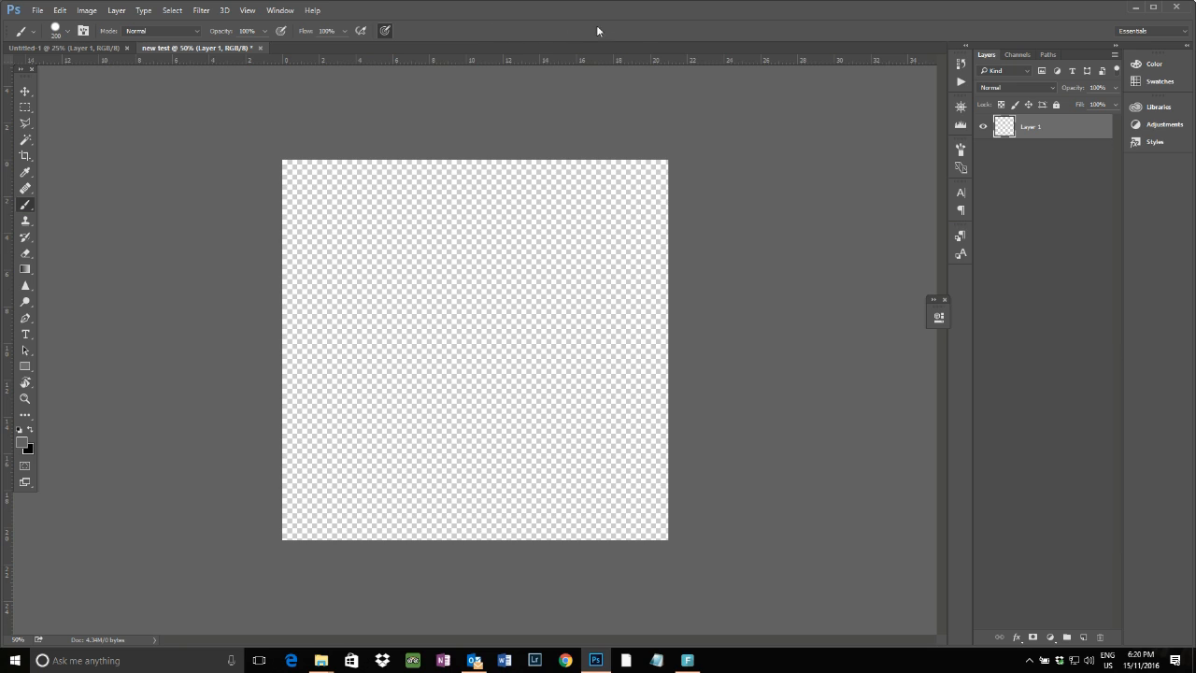
Open the brush preset picker and preview its Text Only view before returning to Small Thumbnail
left_click(34, 33)
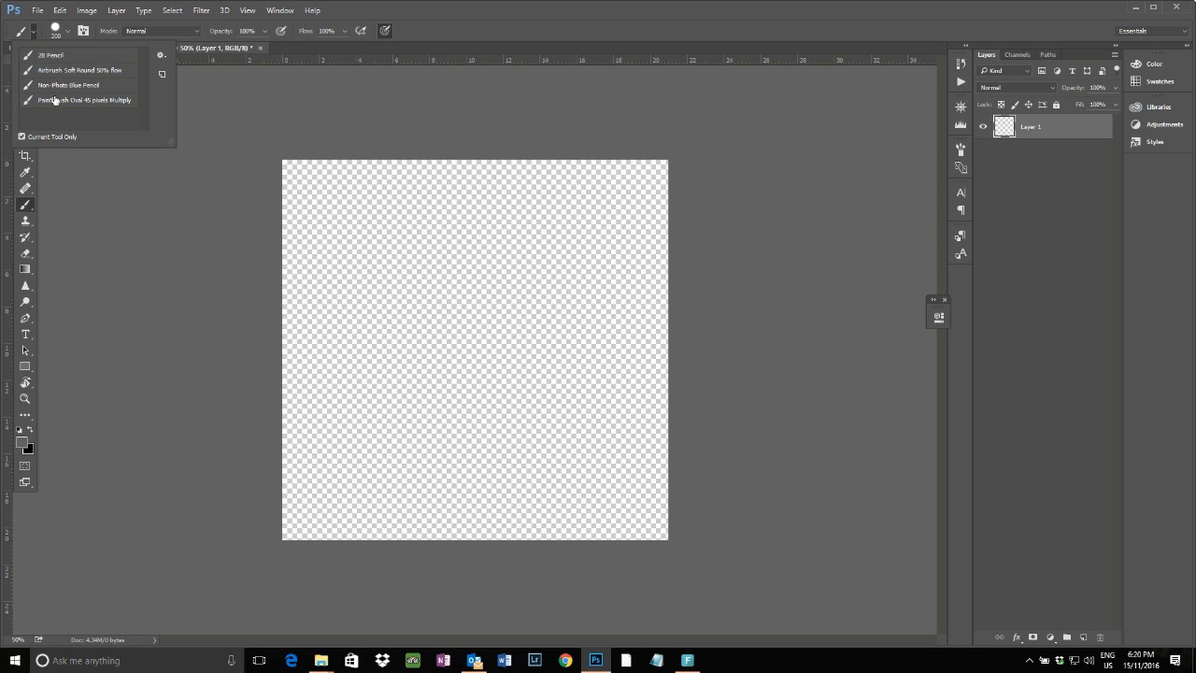
left_click(58, 33)
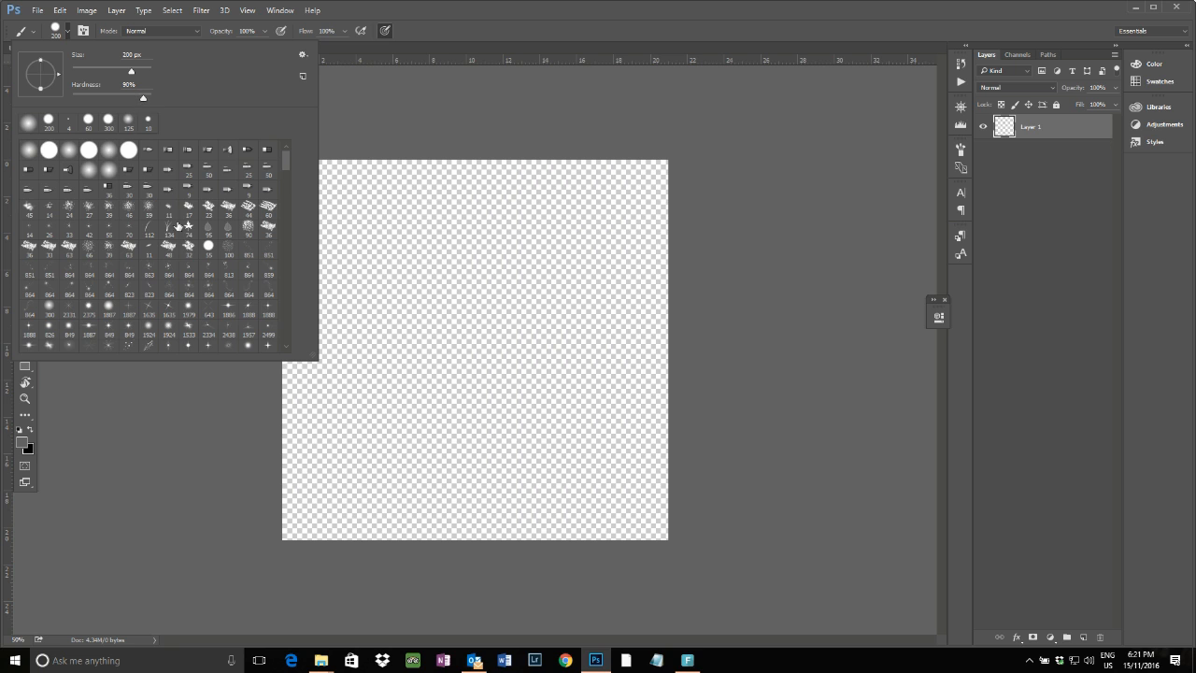
left_click(302, 54)
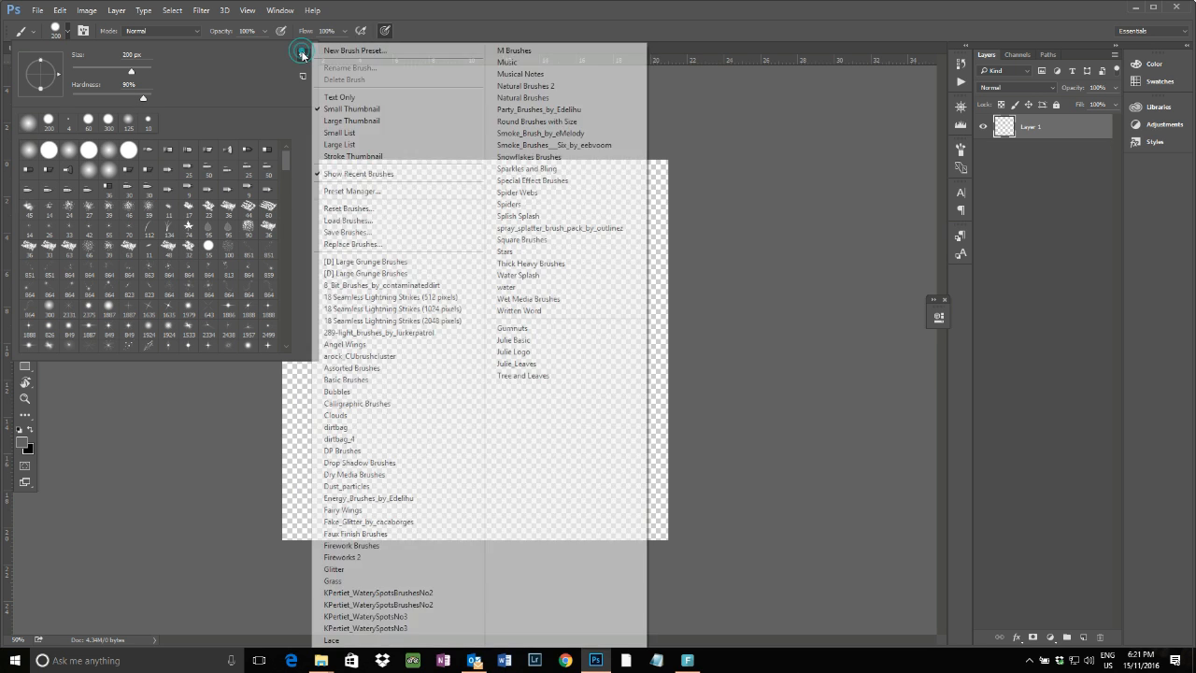
left_click(337, 97)
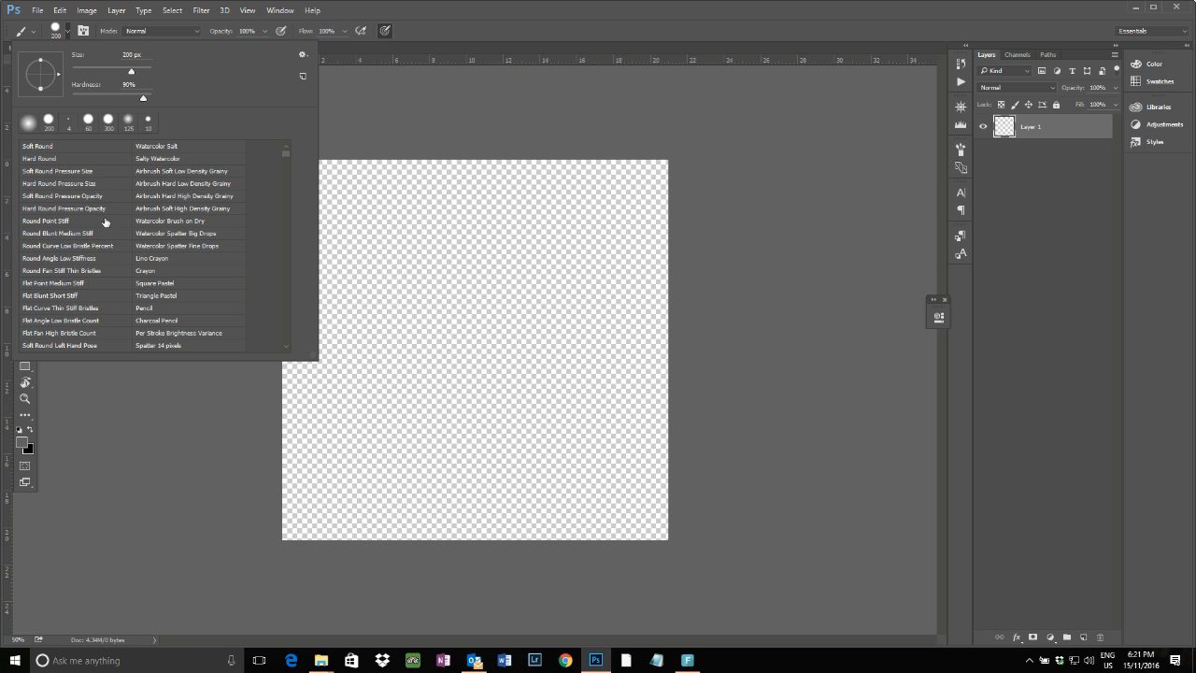
left_click(303, 56)
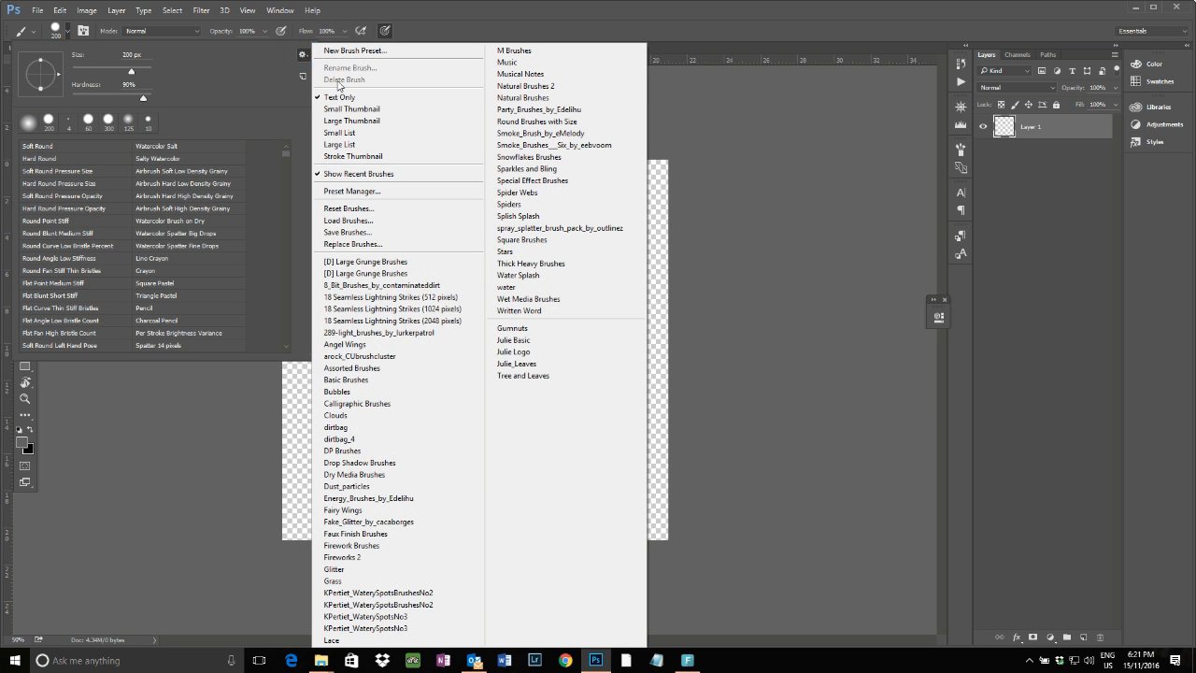
left_click(354, 110)
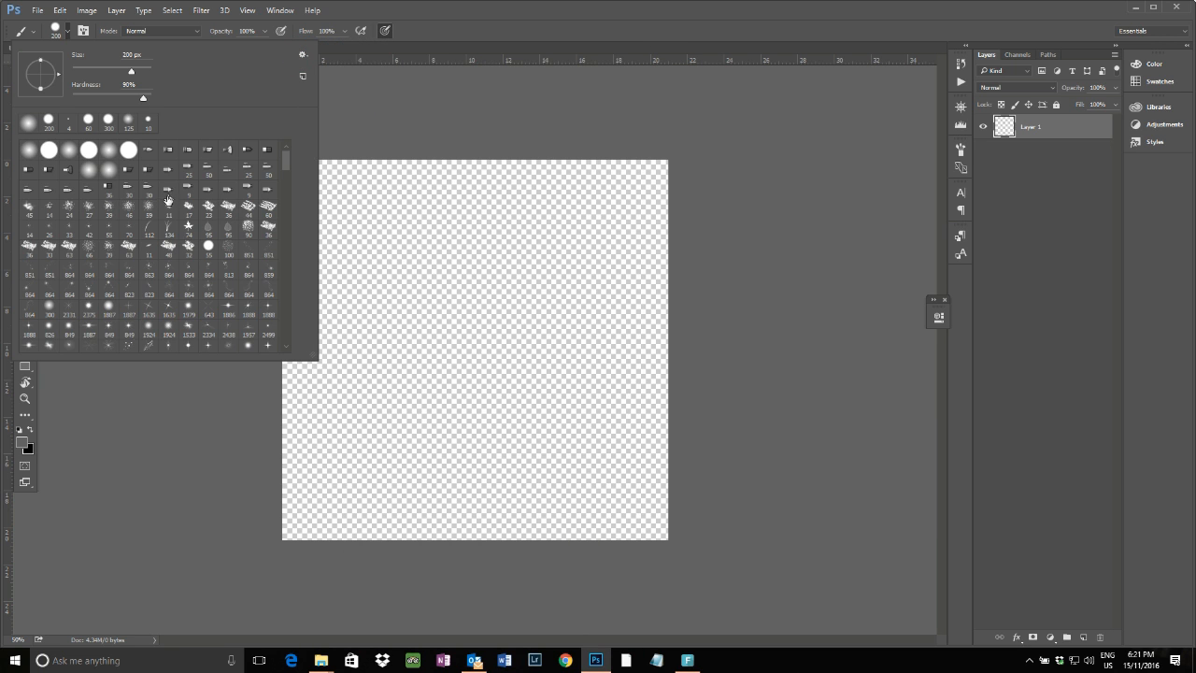
Preview the brush picker in Large Thumbnail view, scroll the brushes, and return to Small Thumbnail
left_click(301, 55)
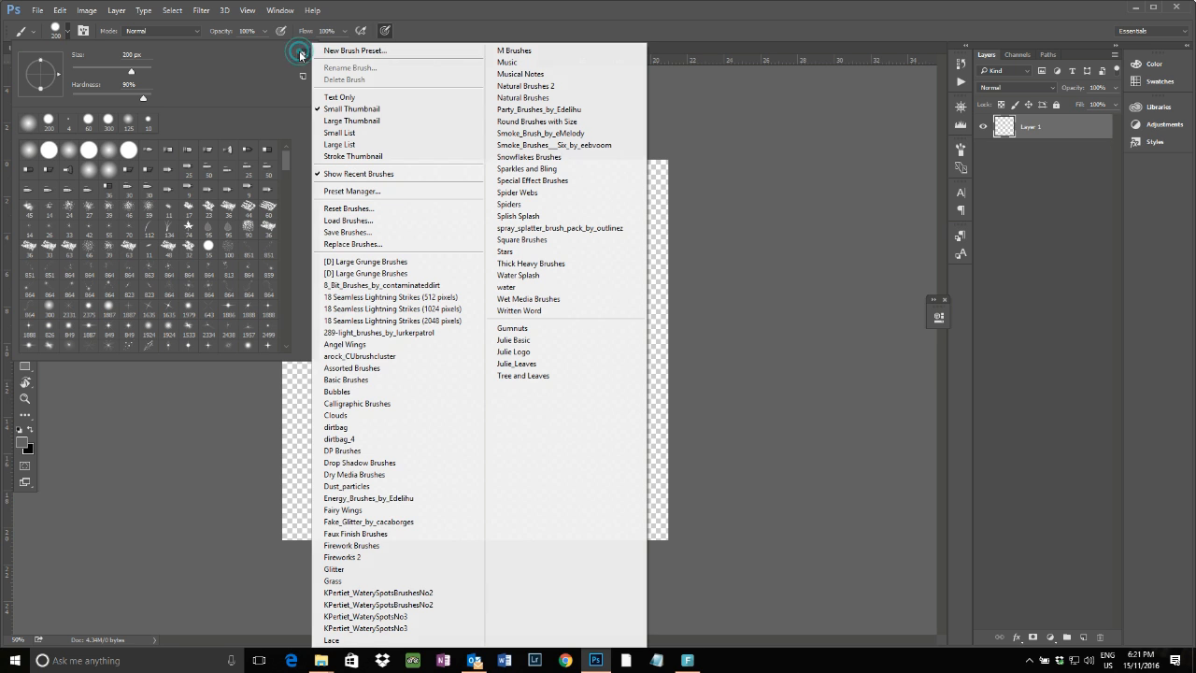
left_click(340, 121)
scroll(186, 297, "down", 1)
scroll(187, 297, "down", 1)
scroll(187, 297, "up", 2)
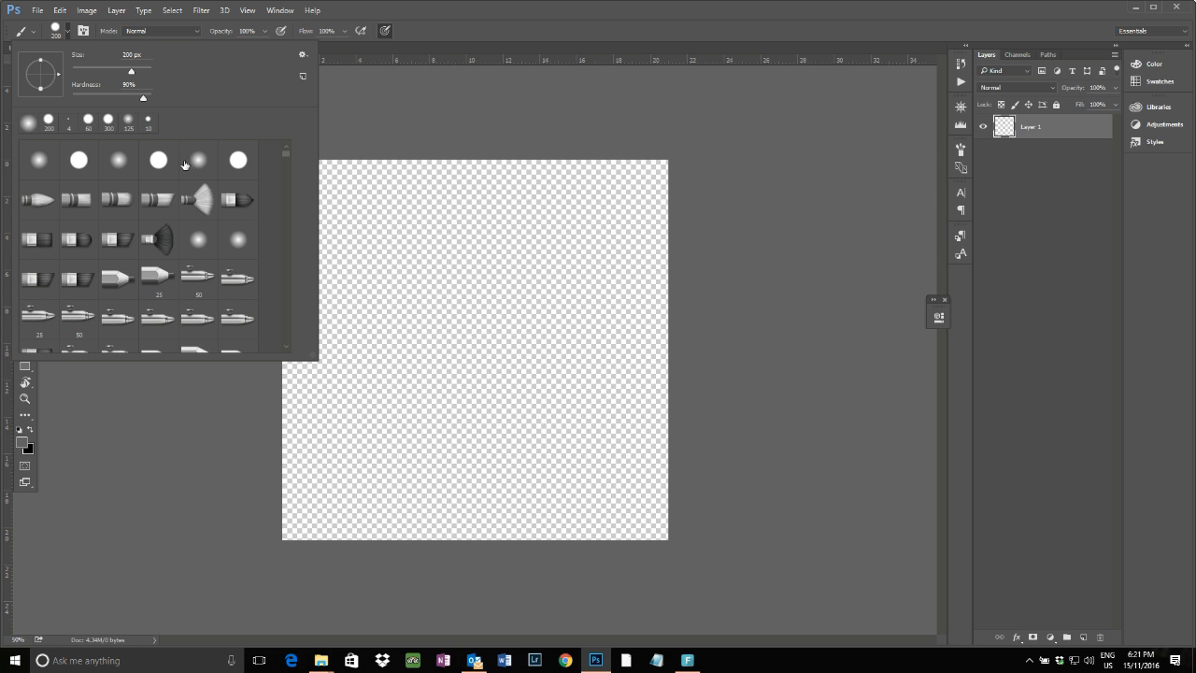
left_click(302, 54)
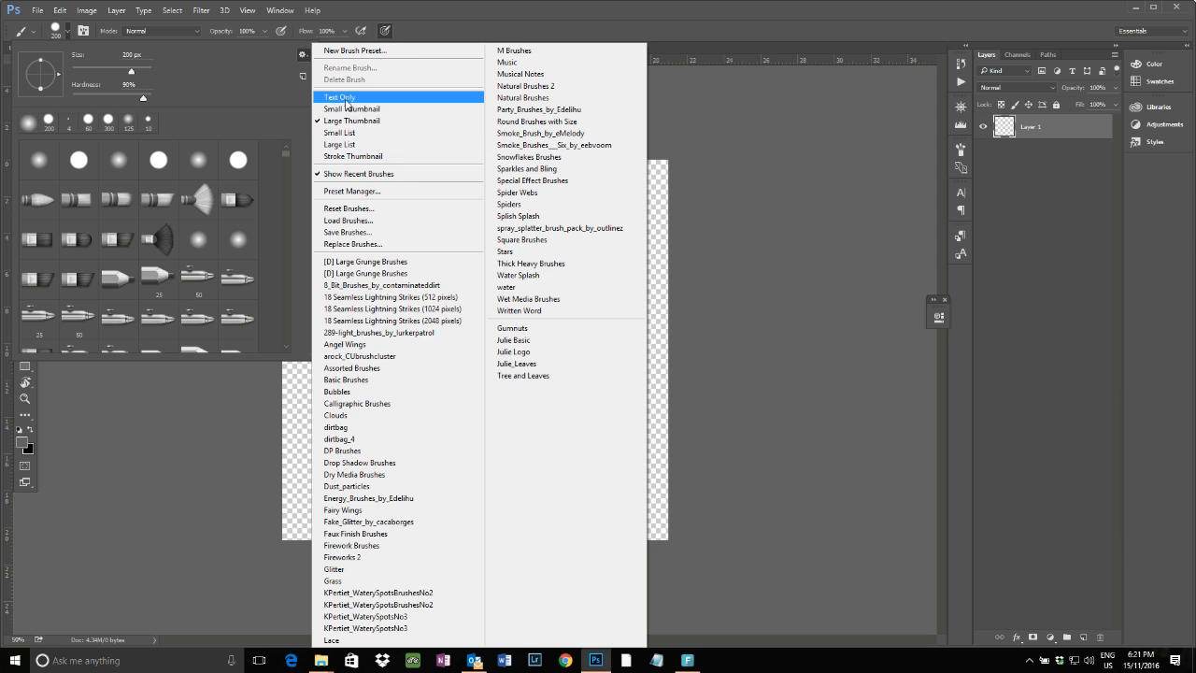
left_click(348, 110)
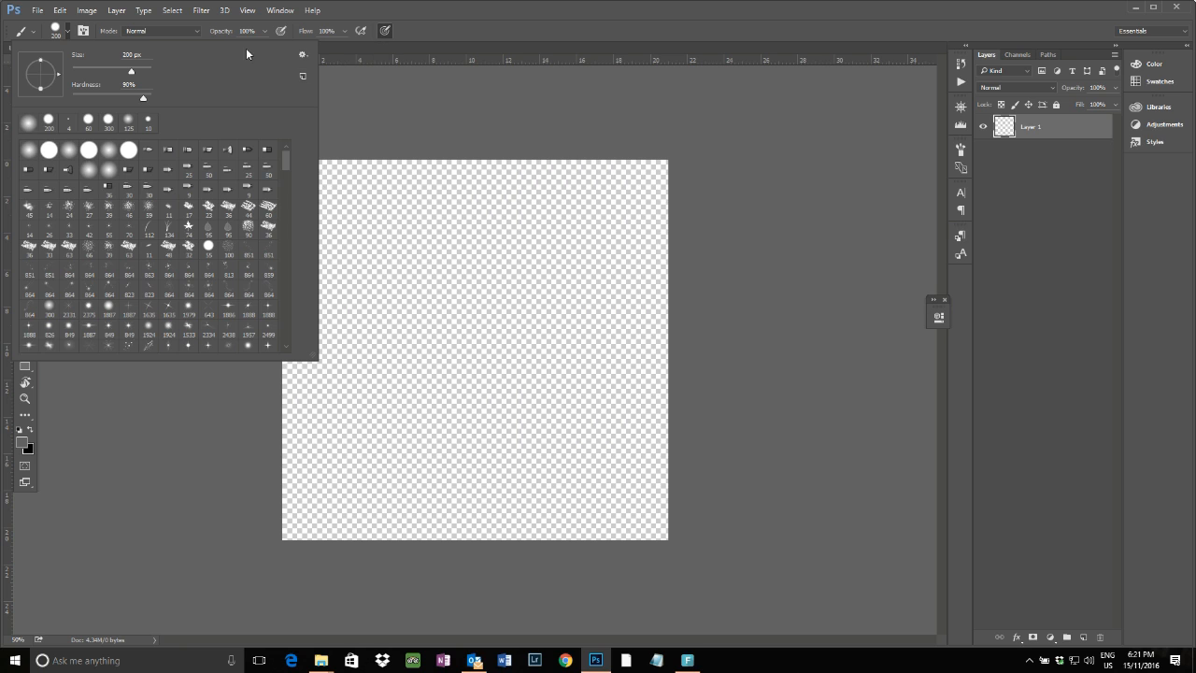
Open the Brush panel and inspect the brush blend mode options
left_click(83, 31)
left_click(165, 31)
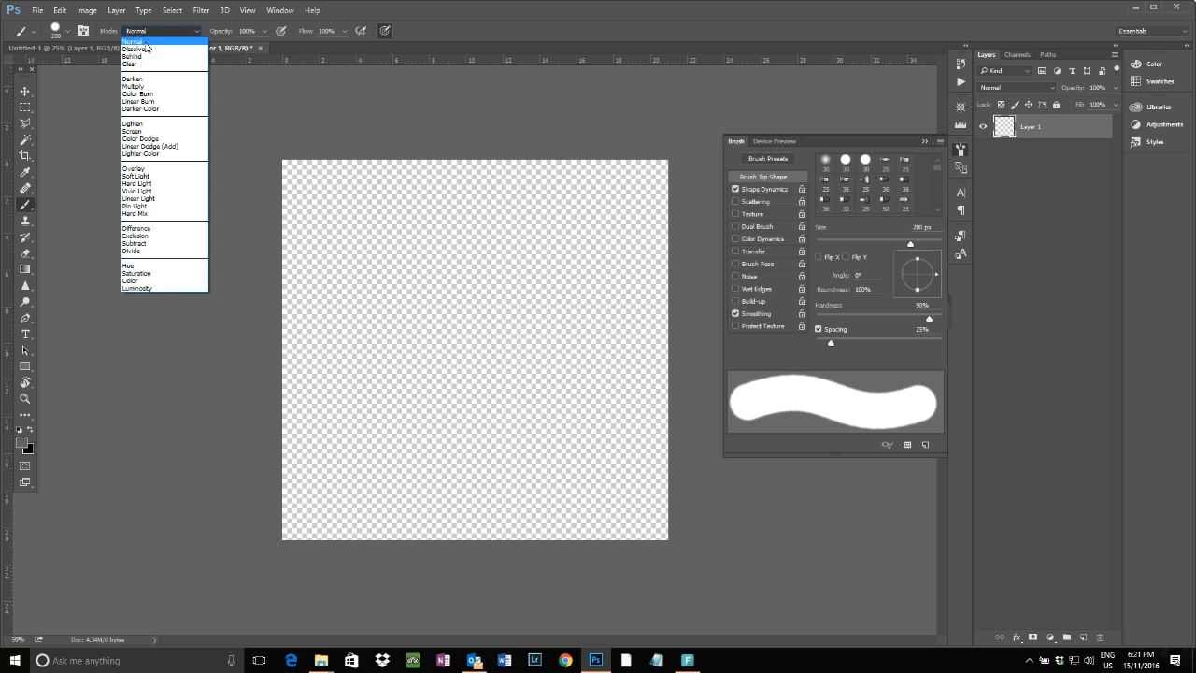
left_click(245, 31)
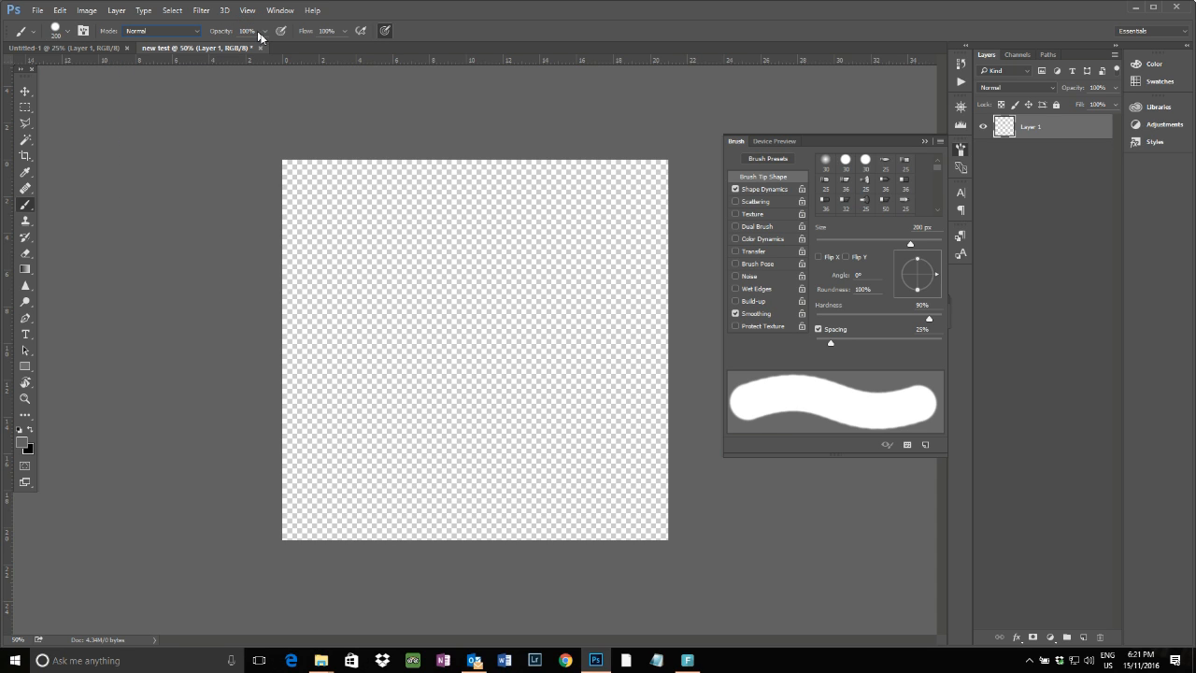
Paint a dark gray stroke across the upper canvas at 100% opacity
left_click(263, 33)
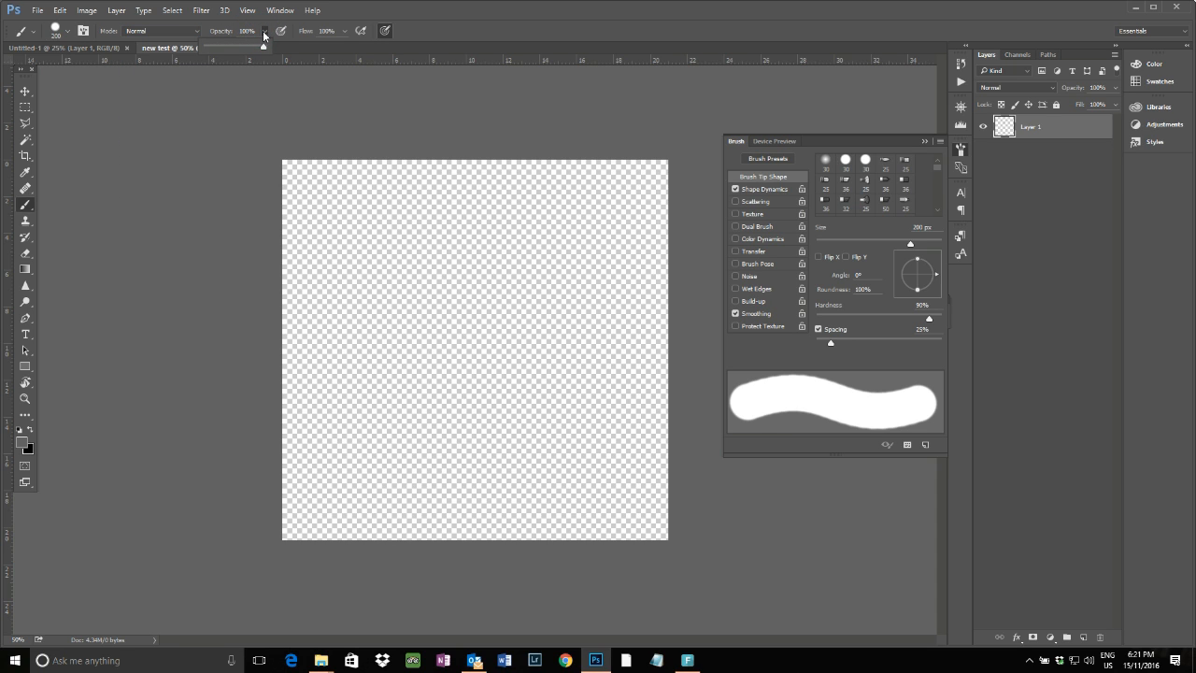
mouse_move(330, 299)
left_mouse_down()
mouse_move(464, 296)
mouse_move(425, 250)
mouse_move(508, 200)
mouse_move(526, 291)
left_mouse_up()
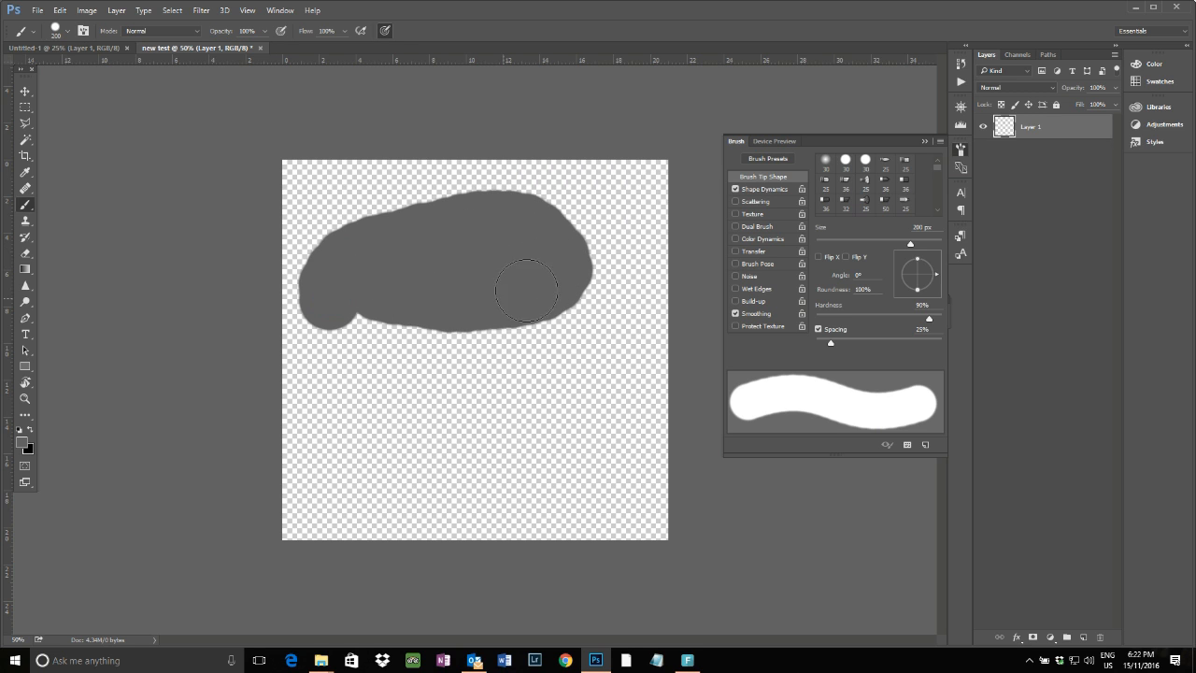
Set the brush opacity to 14% and paint a faint stroke across the lower canvas
left_click(264, 31)
left_click_drag(264, 48, 224, 51)
mouse_move(337, 427)
left_mouse_down()
mouse_move(486, 411)
mouse_move(546, 417)
mouse_move(389, 420)
mouse_move(516, 419)
mouse_move(412, 460)
mouse_move(550, 402)
mouse_move(468, 465)
mouse_move(499, 383)
left_mouse_up()
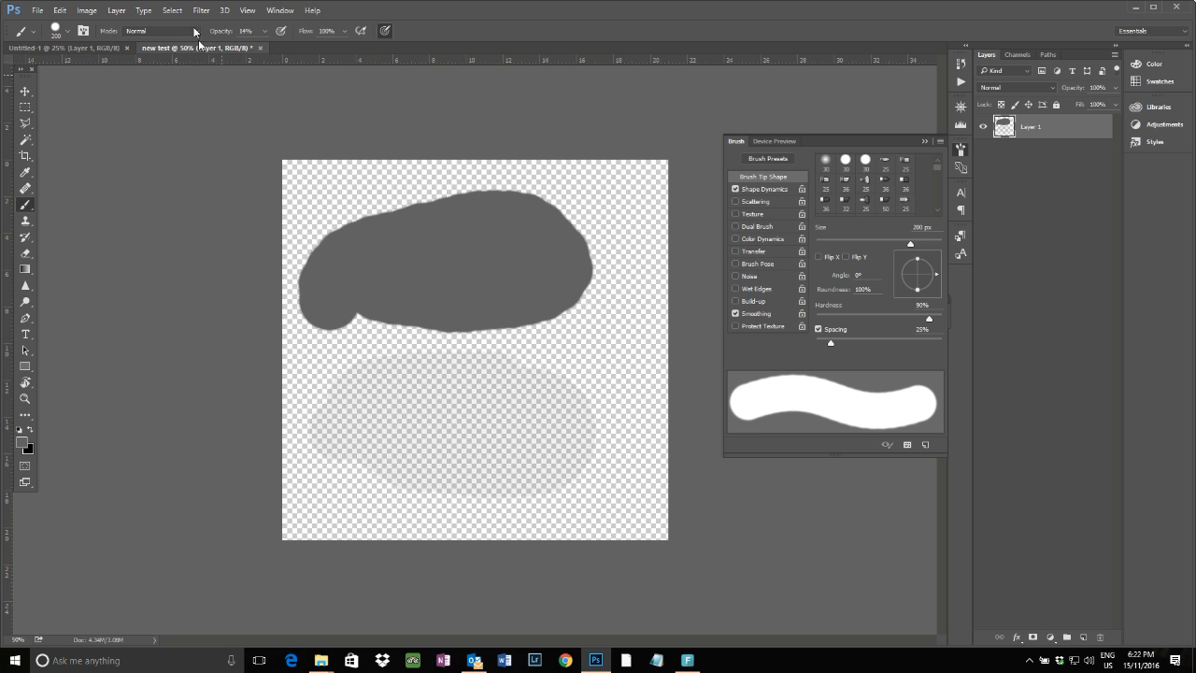
Set the brush opacity to 33% and paint another stroke over the lower area
left_click(267, 32)
left_click_drag(274, 44, 285, 44)
mouse_move(414, 455)
left_mouse_down()
mouse_move(488, 457)
mouse_move(515, 413)
mouse_move(485, 465)
mouse_move(504, 425)
mouse_move(365, 362)
mouse_move(550, 387)
mouse_move(606, 385)
left_mouse_up()
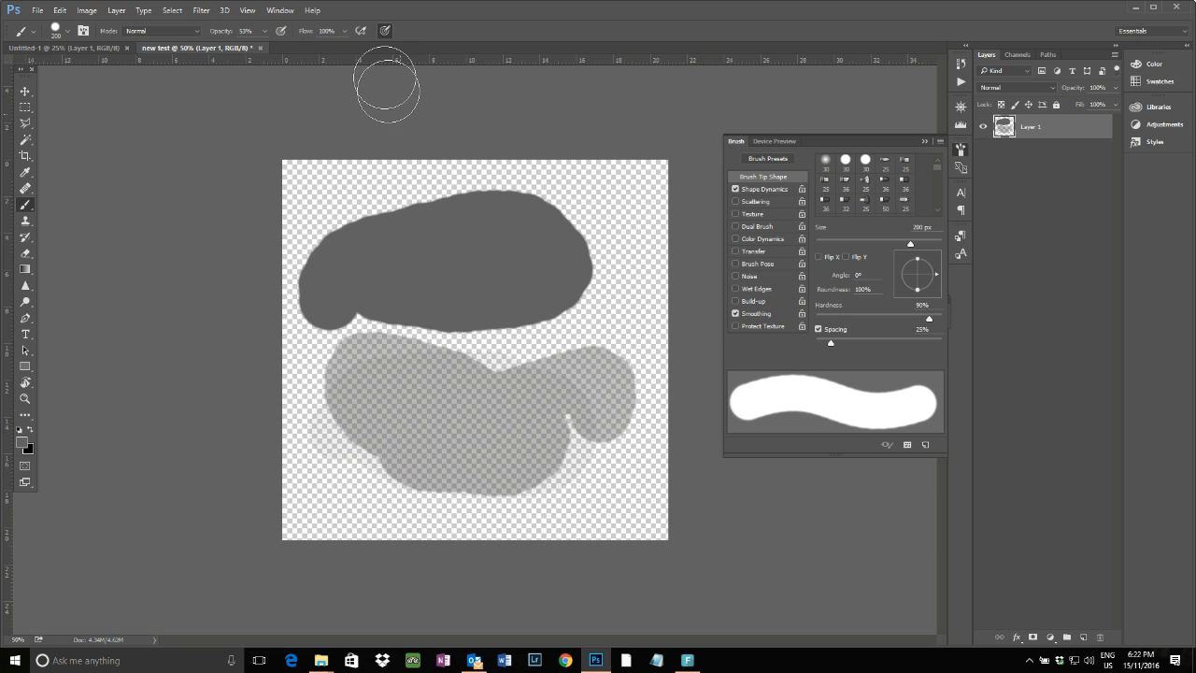
Set the brush flow to 36% and paint a stroke along the upper-left edge of the canvas
left_click(344, 30)
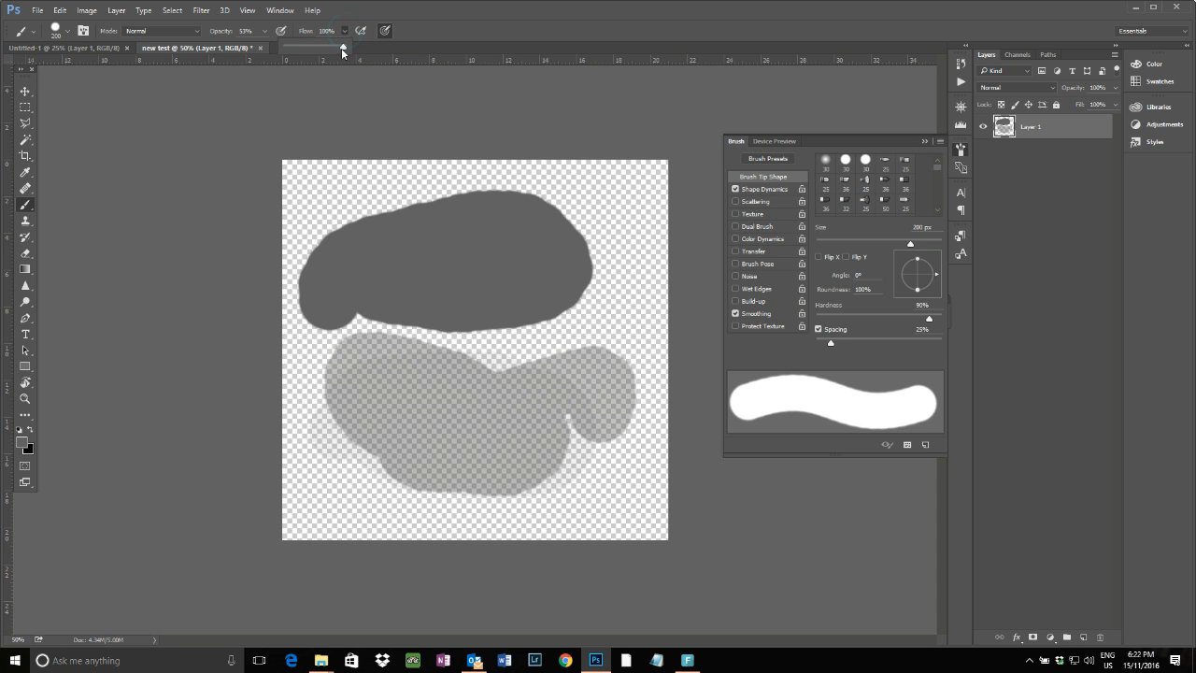
left_click_drag(317, 49, 304, 50)
mouse_move(327, 224)
left_mouse_down()
mouse_move(354, 197)
mouse_move(402, 194)
left_mouse_up()
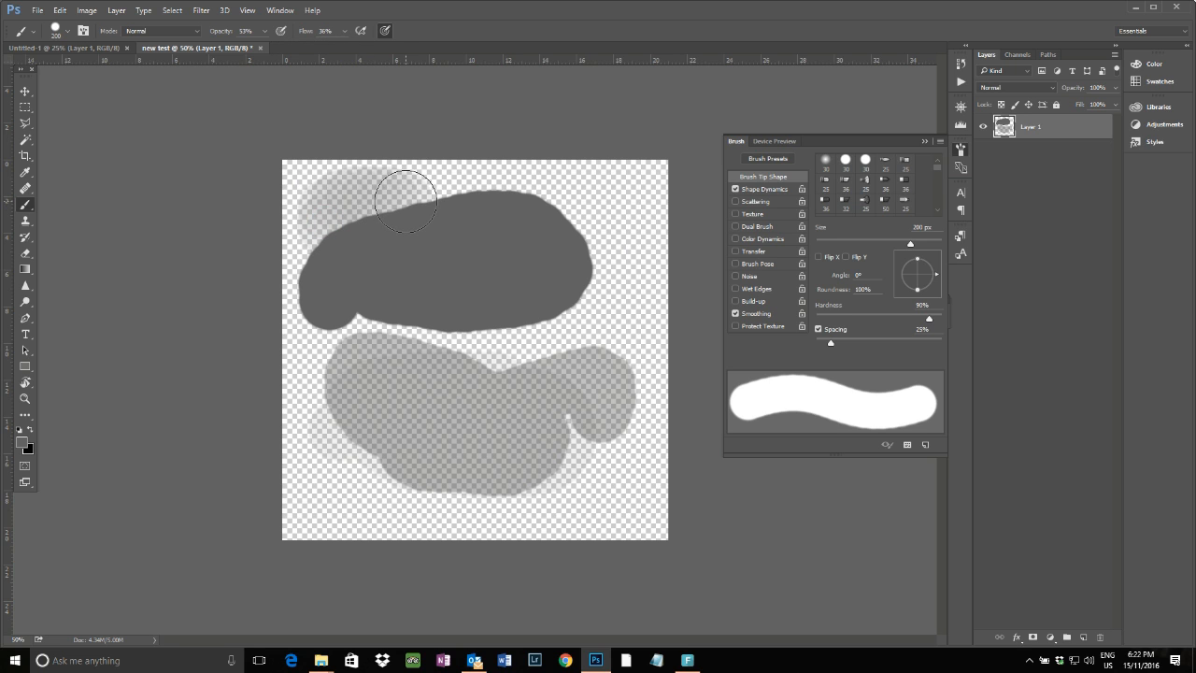
Set the brush opacity to 100% and paint over the upper-left corner of the canvas at 36% flow
left_click(265, 31)
left_click_drag(263, 49, 316, 46)
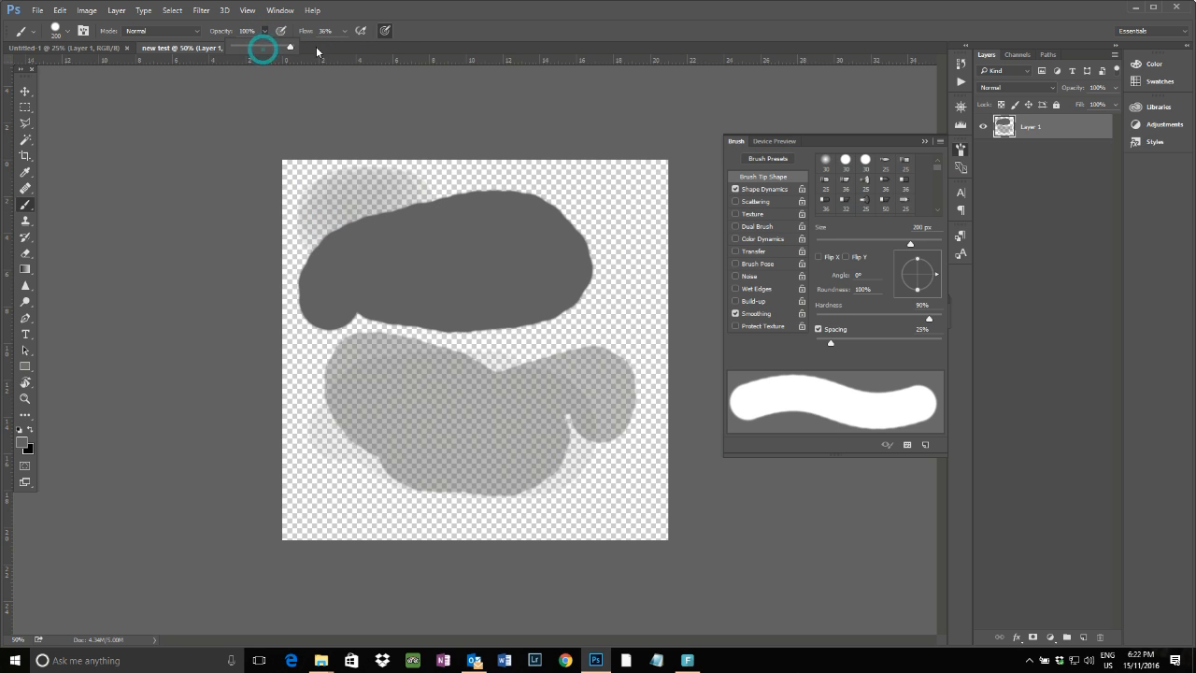
left_click(337, 229)
mouse_move(347, 212)
left_mouse_down()
mouse_move(382, 191)
mouse_move(399, 200)
mouse_move(376, 223)
mouse_move(350, 207)
mouse_move(385, 196)
mouse_move(361, 231)
mouse_move(384, 213)
mouse_move(341, 220)
mouse_move(366, 248)
mouse_move(412, 241)
mouse_move(424, 234)
mouse_move(378, 200)
mouse_move(350, 198)
mouse_move(422, 202)
mouse_move(427, 214)
mouse_move(443, 187)
mouse_move(351, 167)
mouse_move(312, 227)
mouse_move(309, 198)
left_mouse_up()
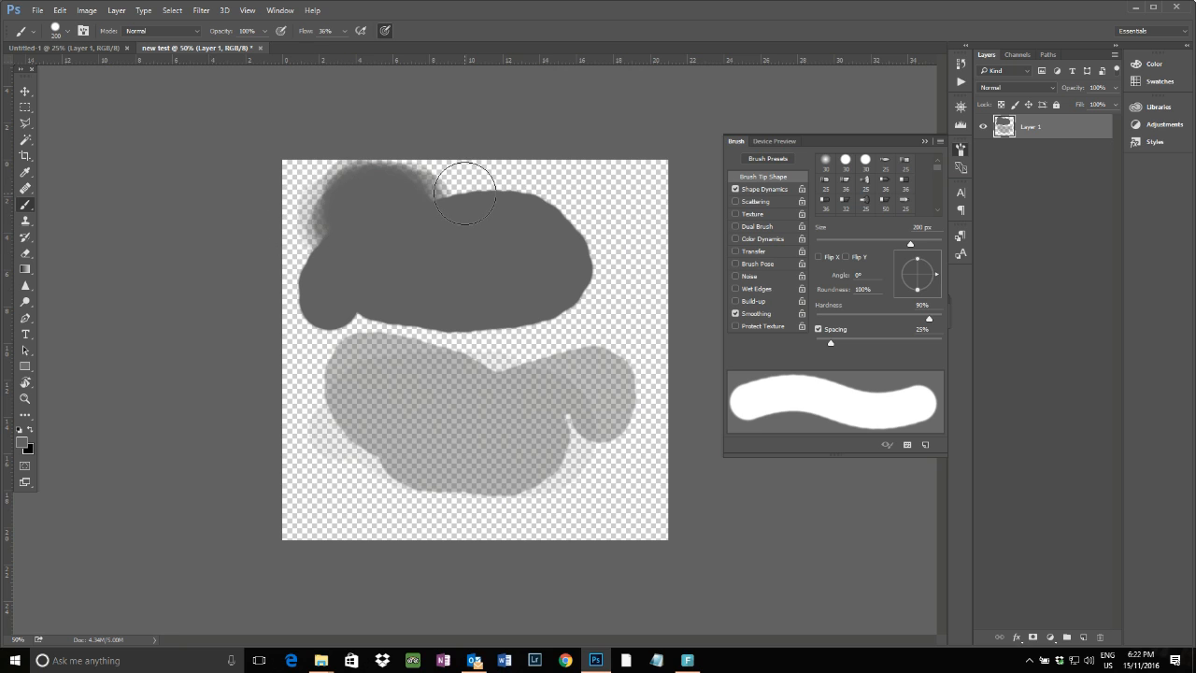
mouse_move(464, 194)
left_mouse_down()
mouse_move(381, 172)
mouse_move(367, 184)
mouse_move(454, 181)
left_mouse_up()
Set the brush flow to 100% and paint strokes filling the upper part of the canvas
left_click(345, 30)
left_click_drag(343, 47, 394, 52)
mouse_move(489, 200)
left_mouse_down()
mouse_move(308, 174)
mouse_move(667, 182)
mouse_move(586, 243)
mouse_move(280, 249)
left_mouse_up()
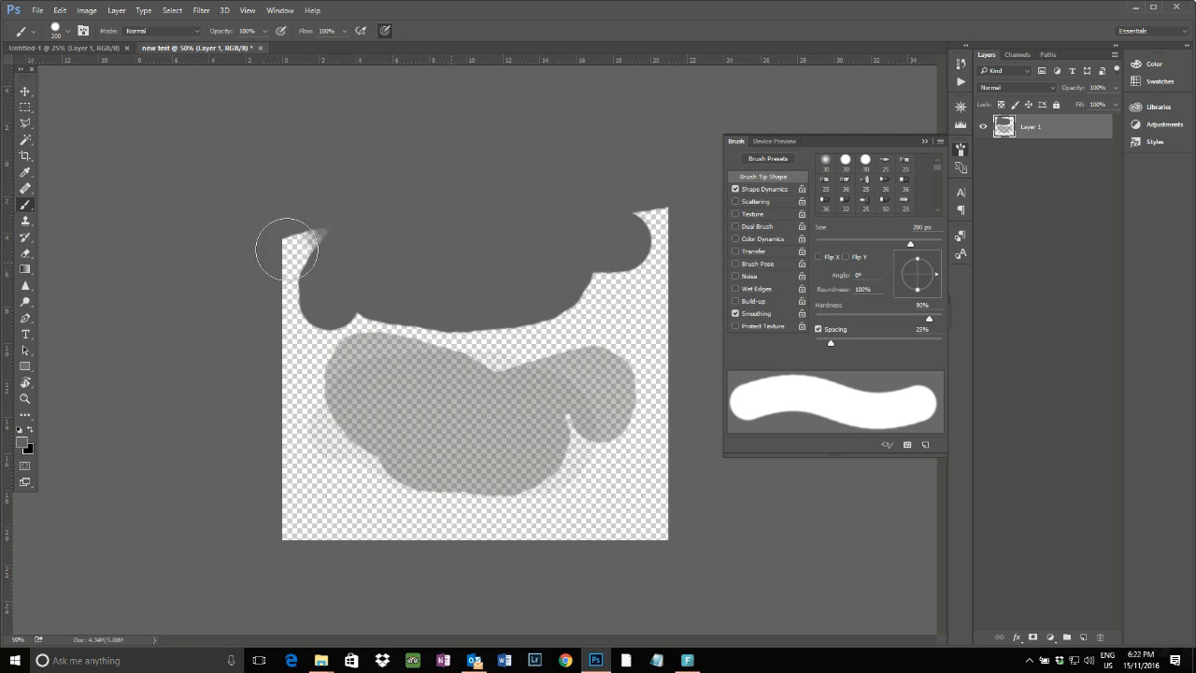
left_click_drag(533, 206, 458, 240)
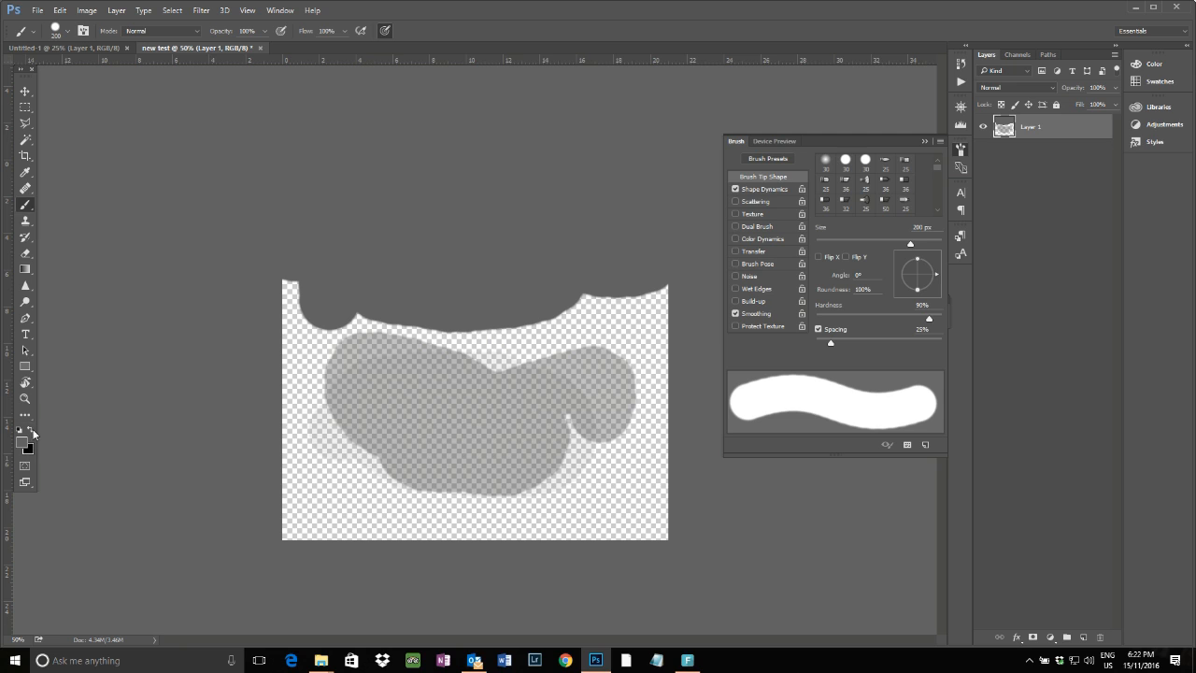
Switch to the Clone Stamp Tool, sample the lower gray area, and clone it over the canvas's left edge
left_click(29, 222)
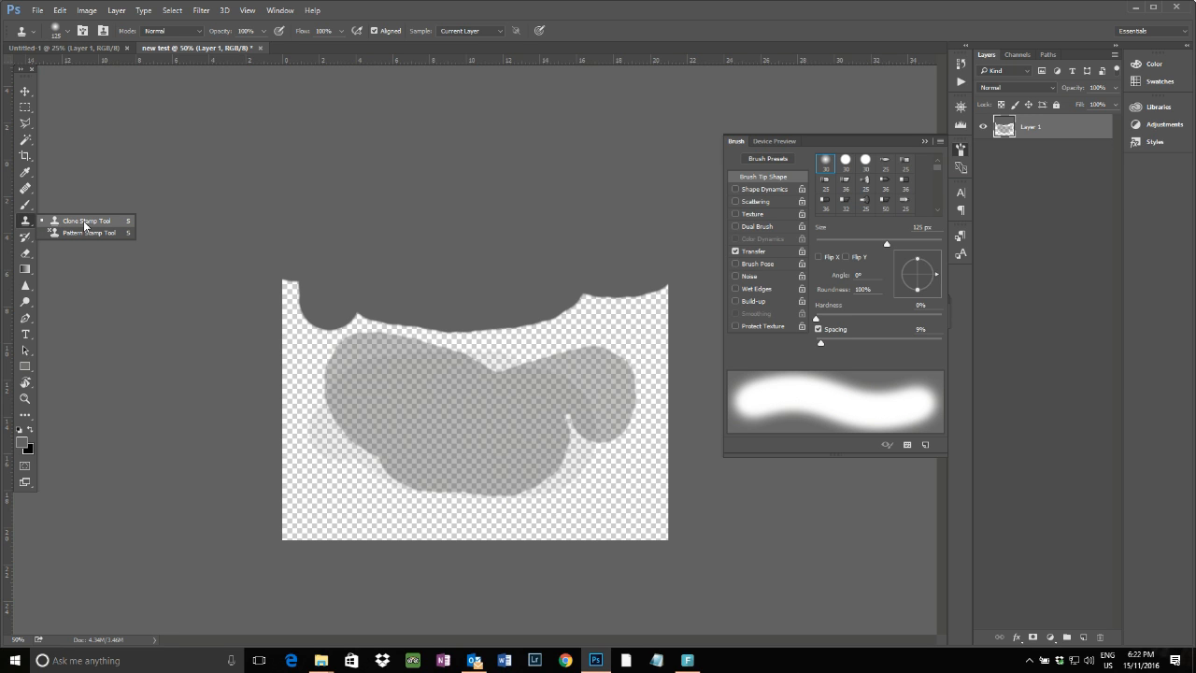
left_click(84, 223)
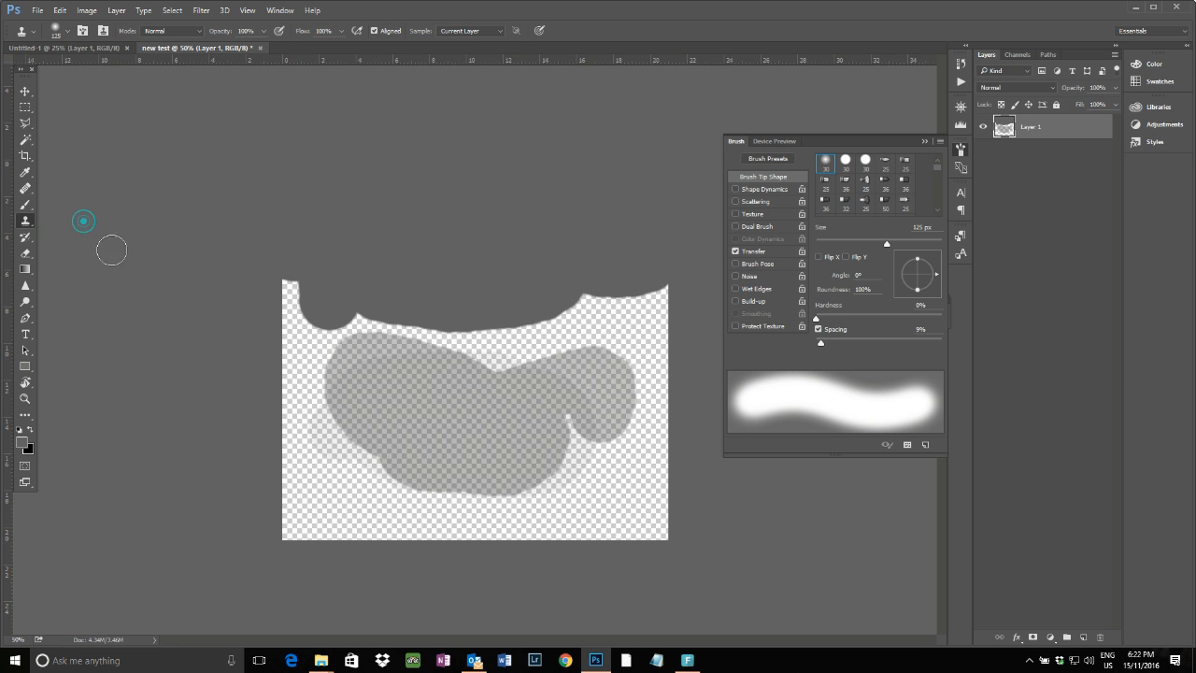
left_click(413, 487, "alt")
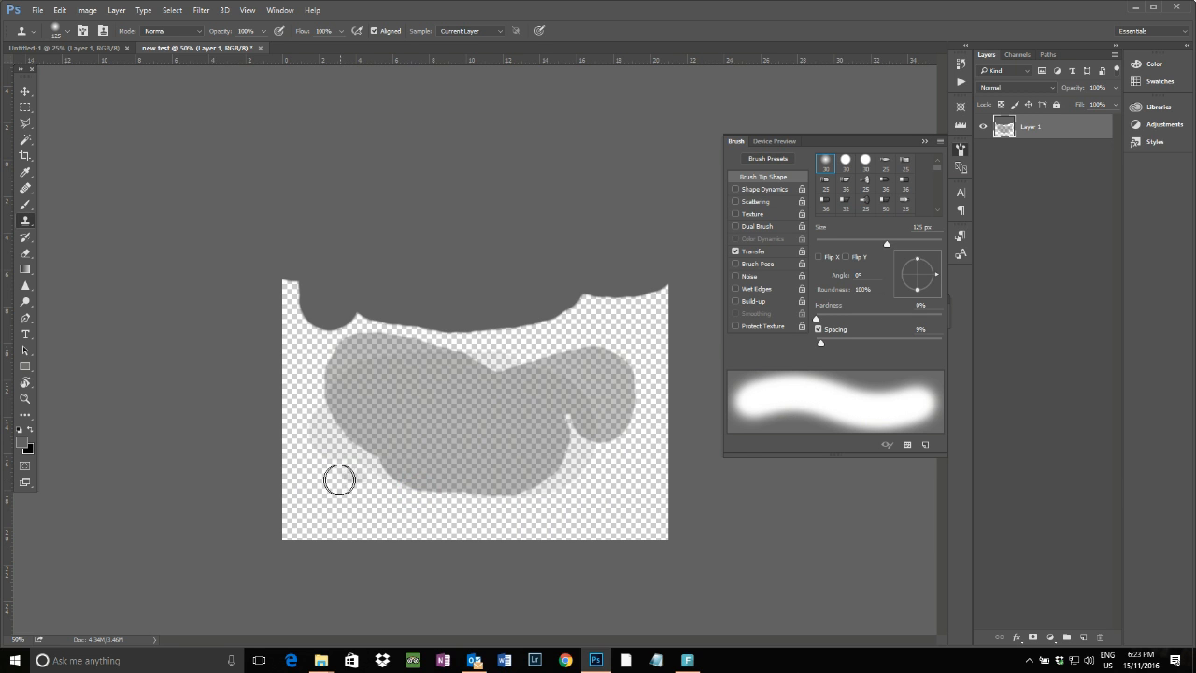
mouse_move(310, 486)
left_mouse_down()
mouse_move(311, 339)
mouse_move(353, 340)
mouse_move(380, 367)
mouse_move(316, 400)
left_mouse_up()
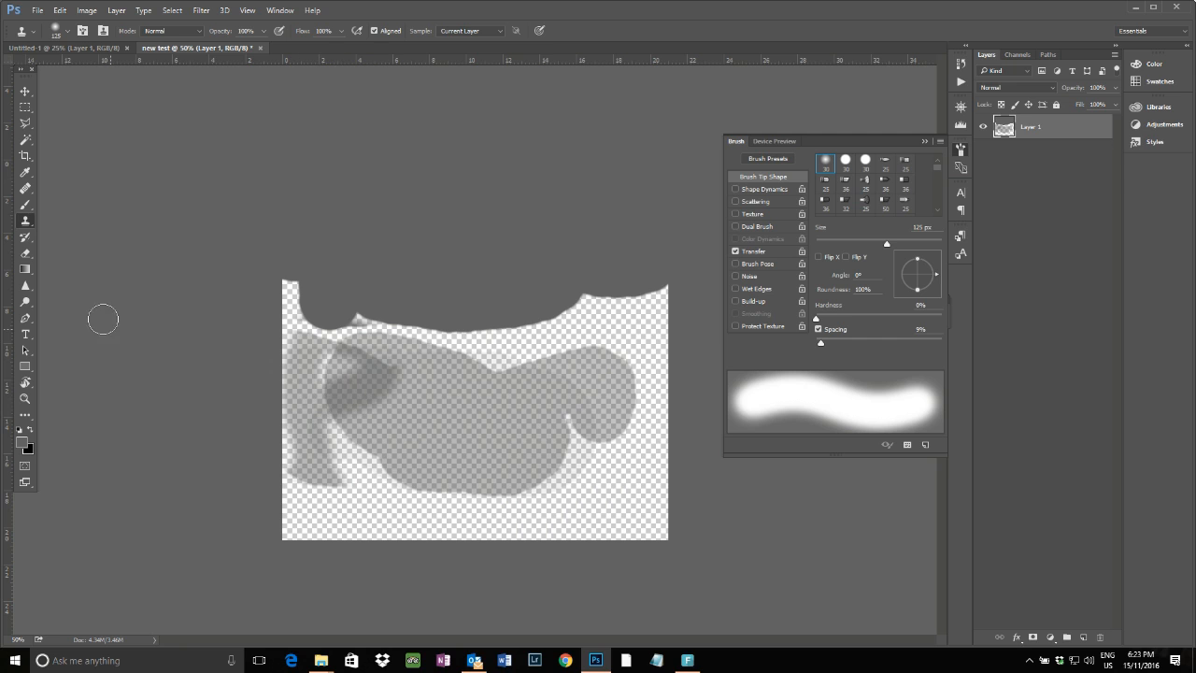
Examine the toolbox tool groups from the History Brush through Eraser, Gradient, Blur, Dodge, Pen and Type tools
left_click(28, 243)
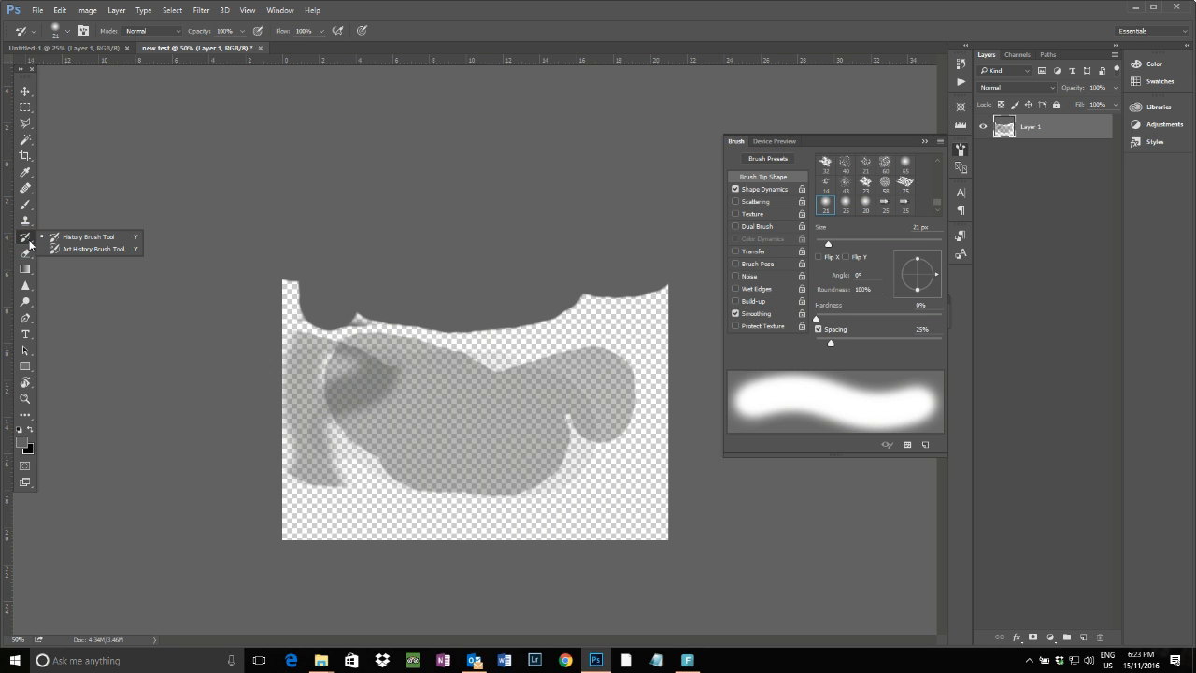
left_click(28, 254)
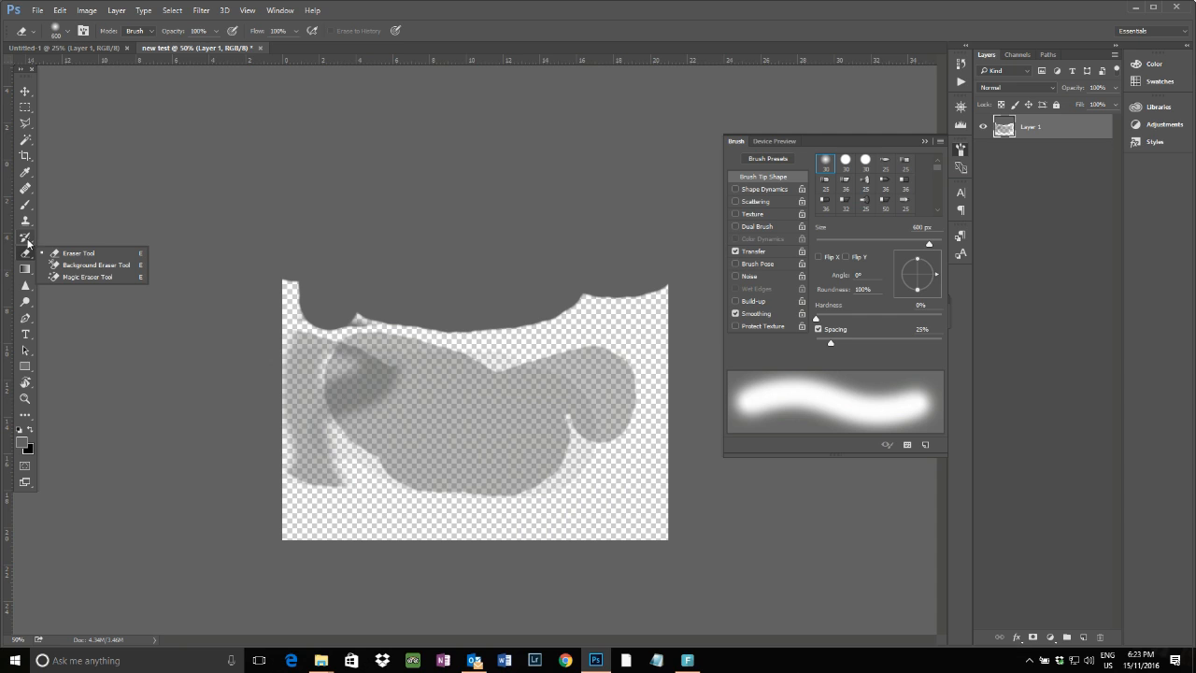
left_click(31, 274)
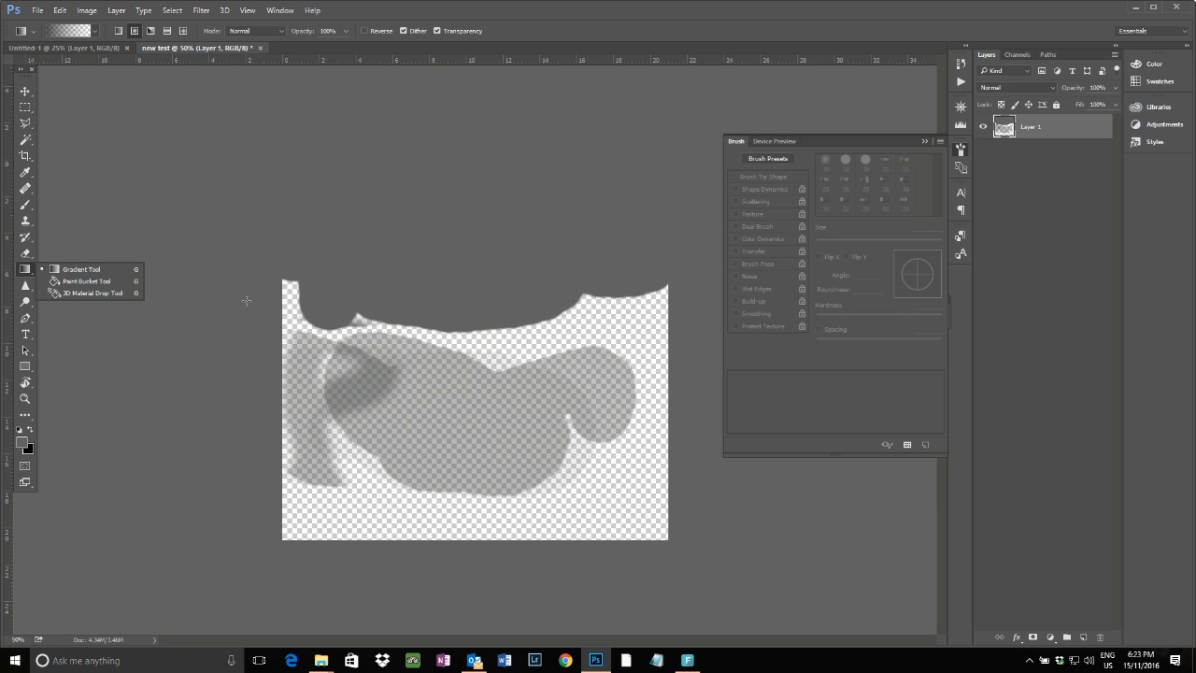
left_click(27, 288)
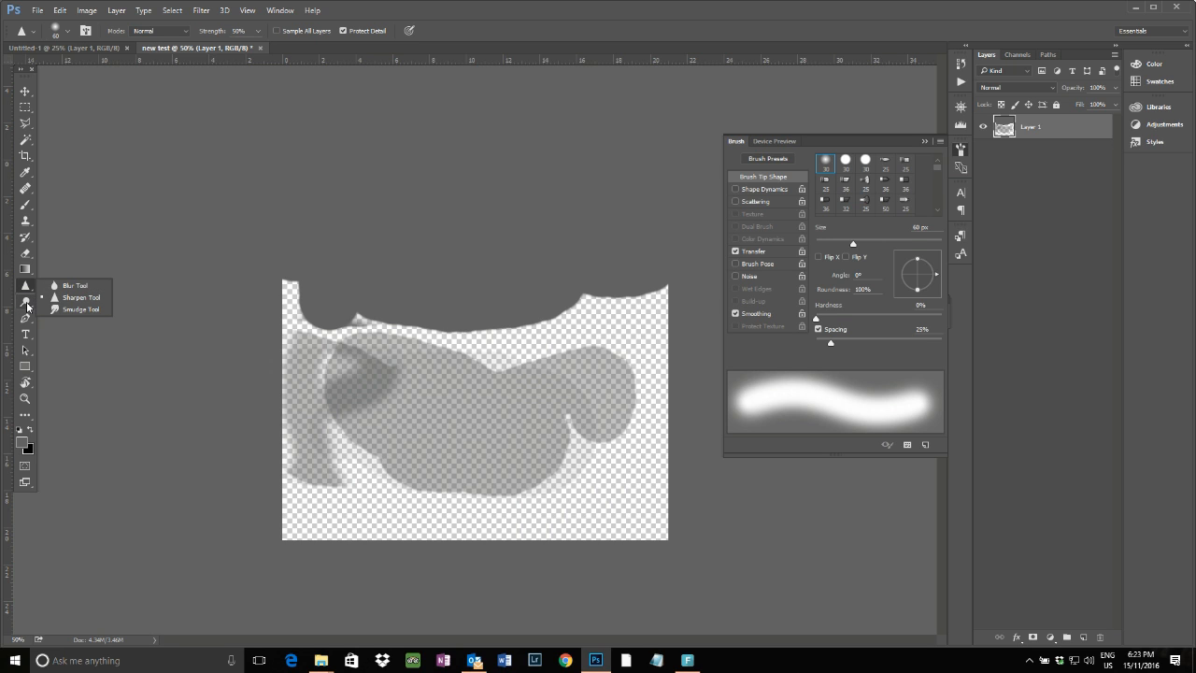
left_click(26, 302)
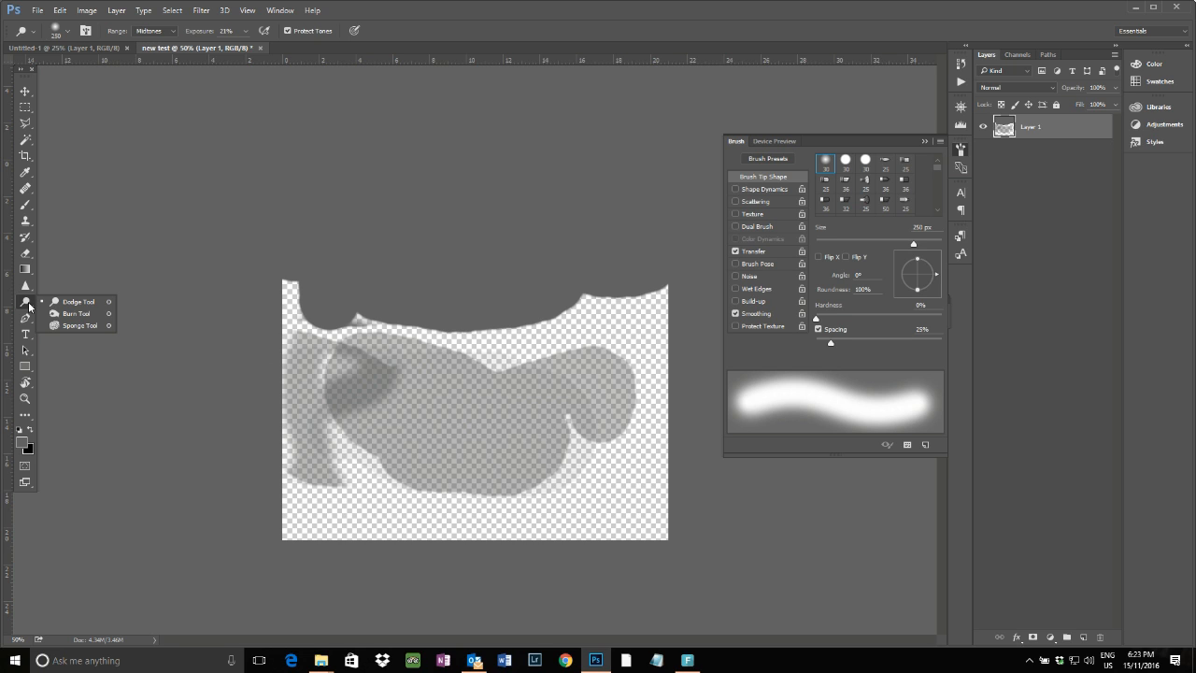
left_click(26, 319)
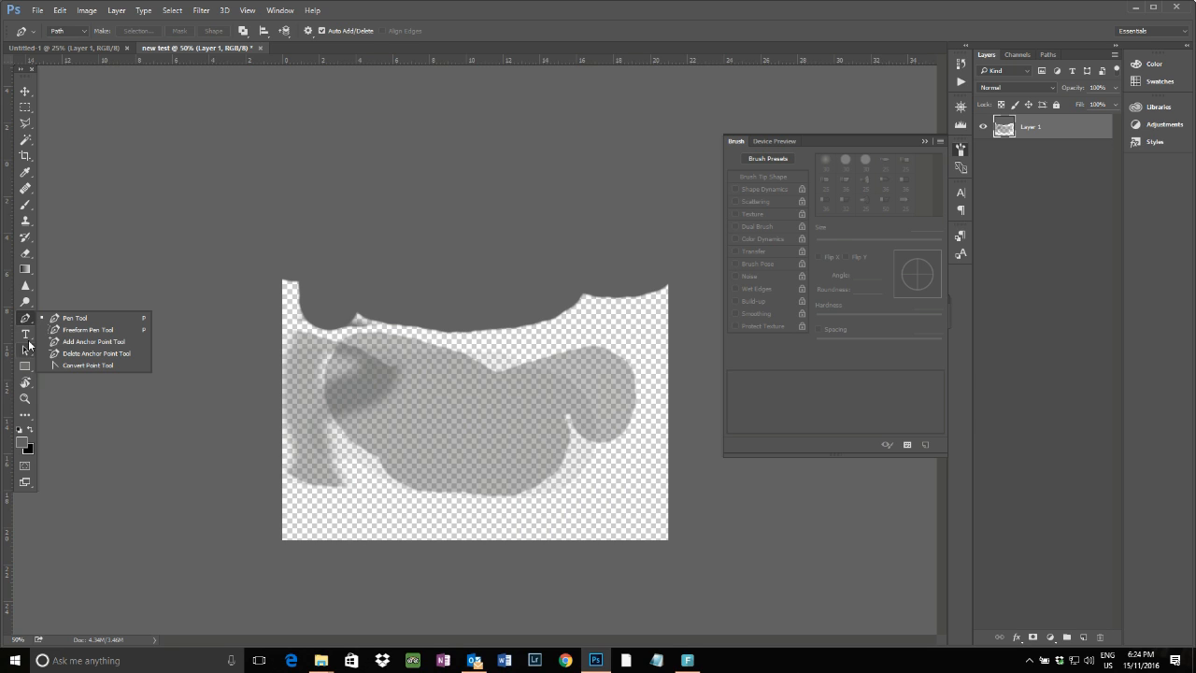
left_click(27, 335)
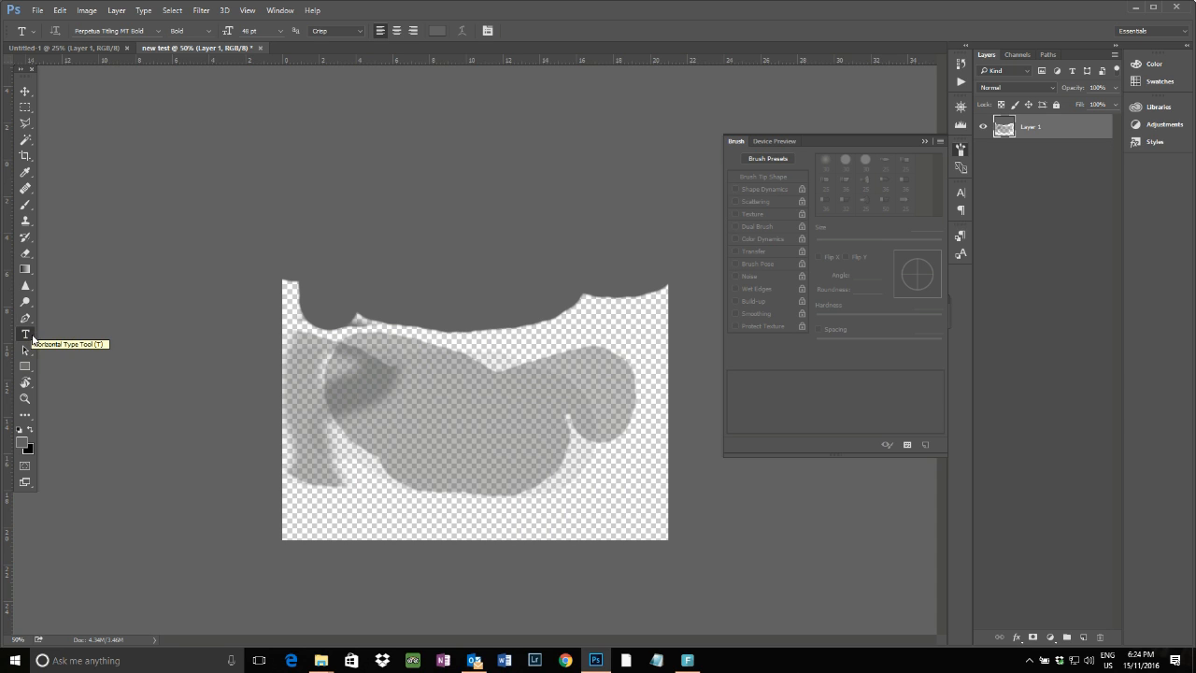
Select the Horizontal Type Tool and set its font to Palatino Linotype Regular
right_click(28, 336)
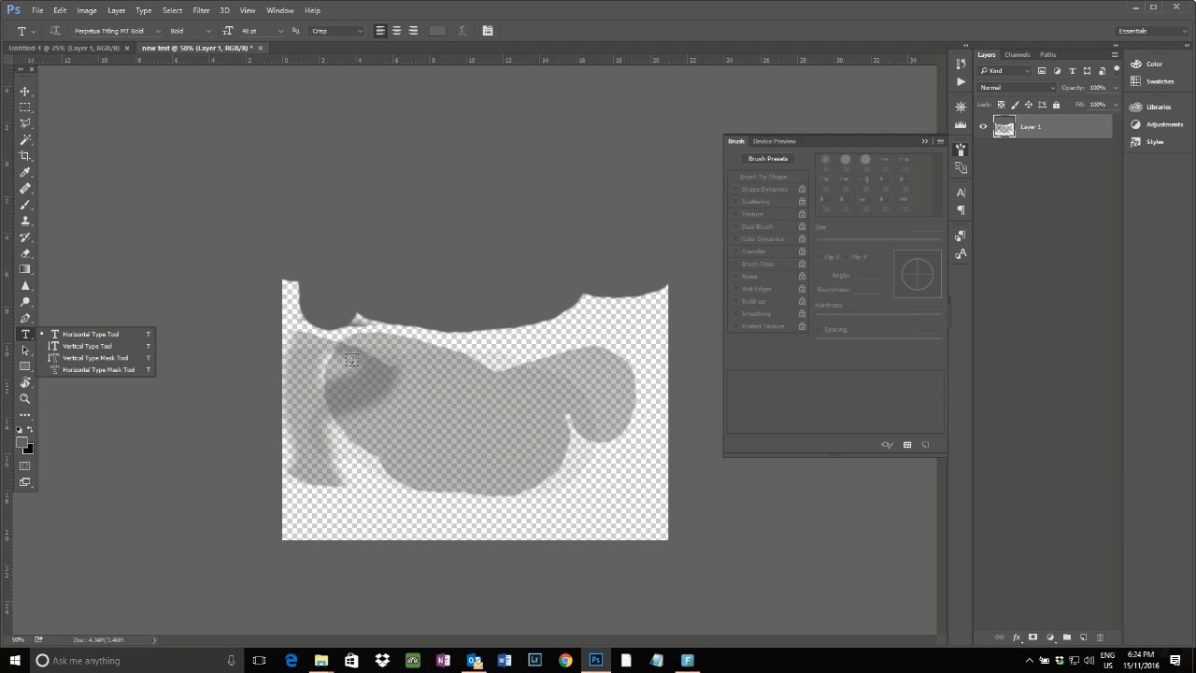
left_click(117, 332)
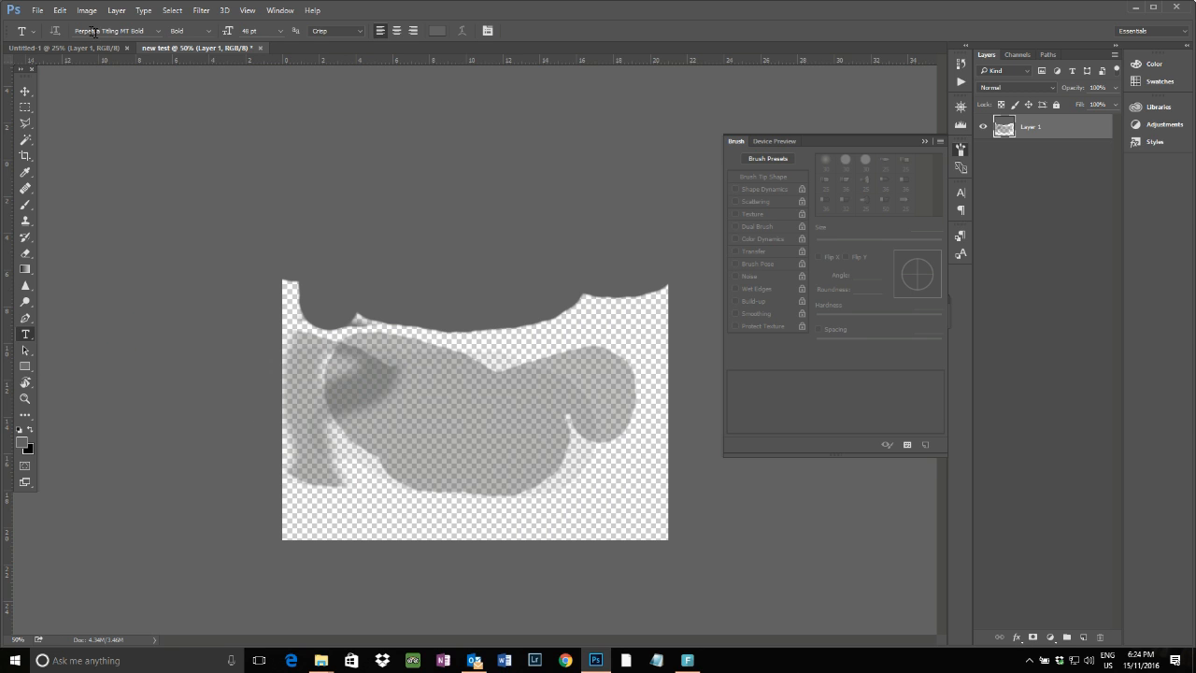
left_click(157, 31)
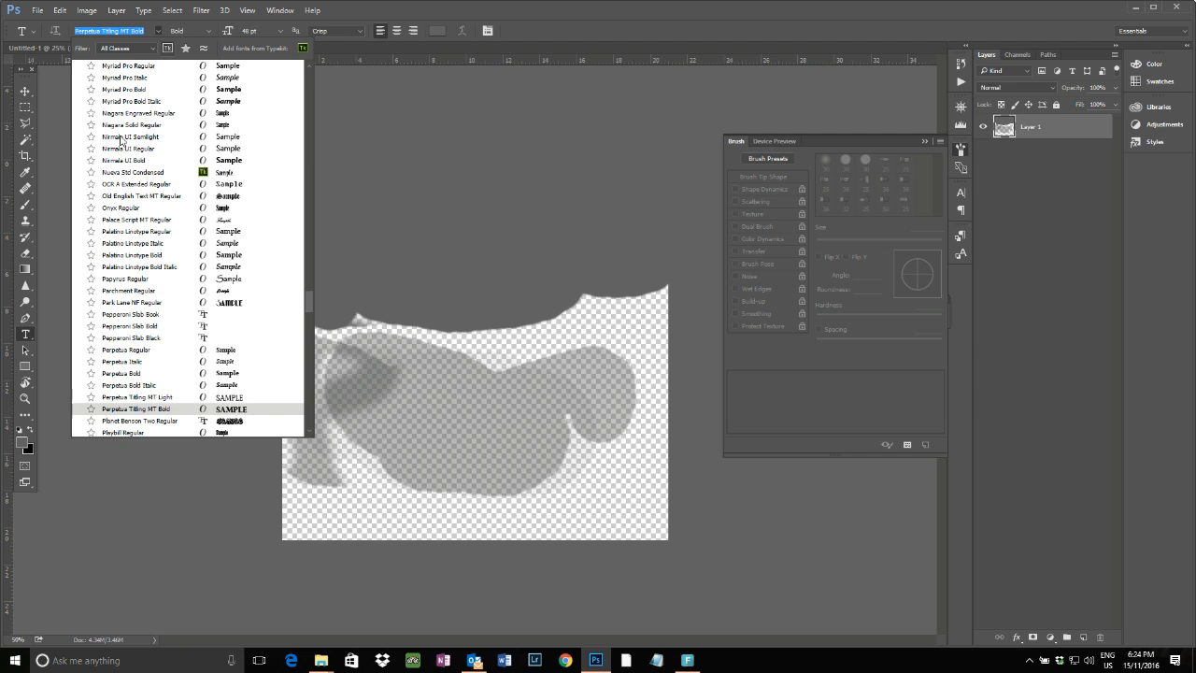
left_click(138, 231)
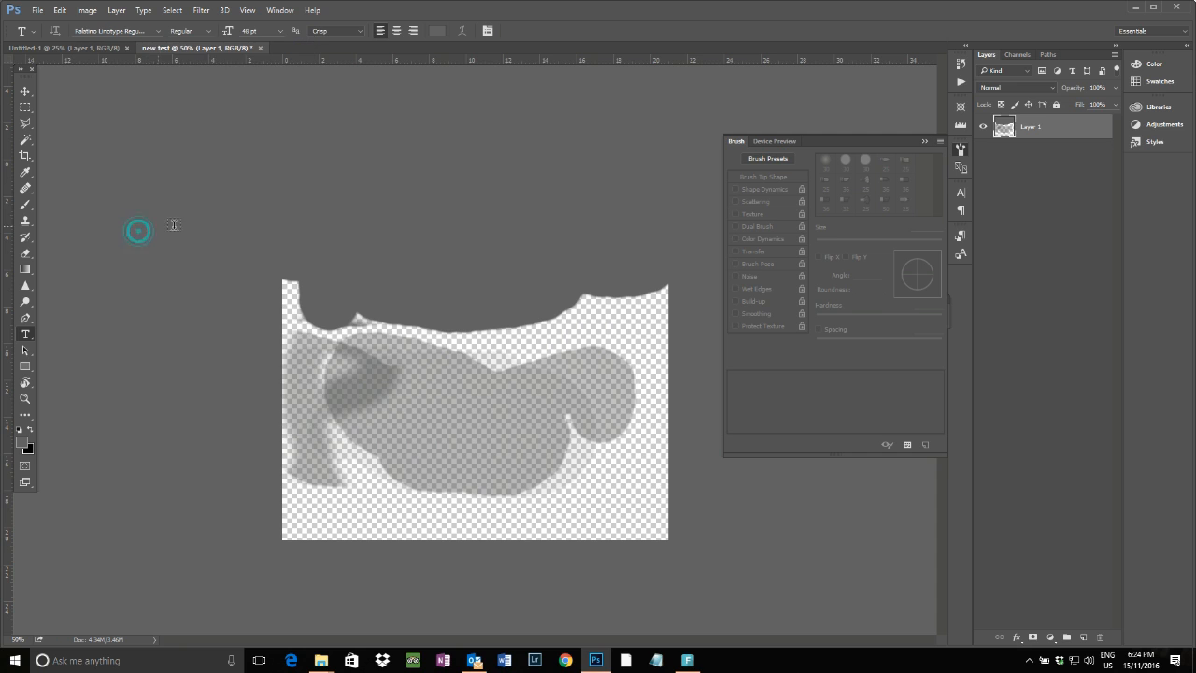
left_click(208, 33)
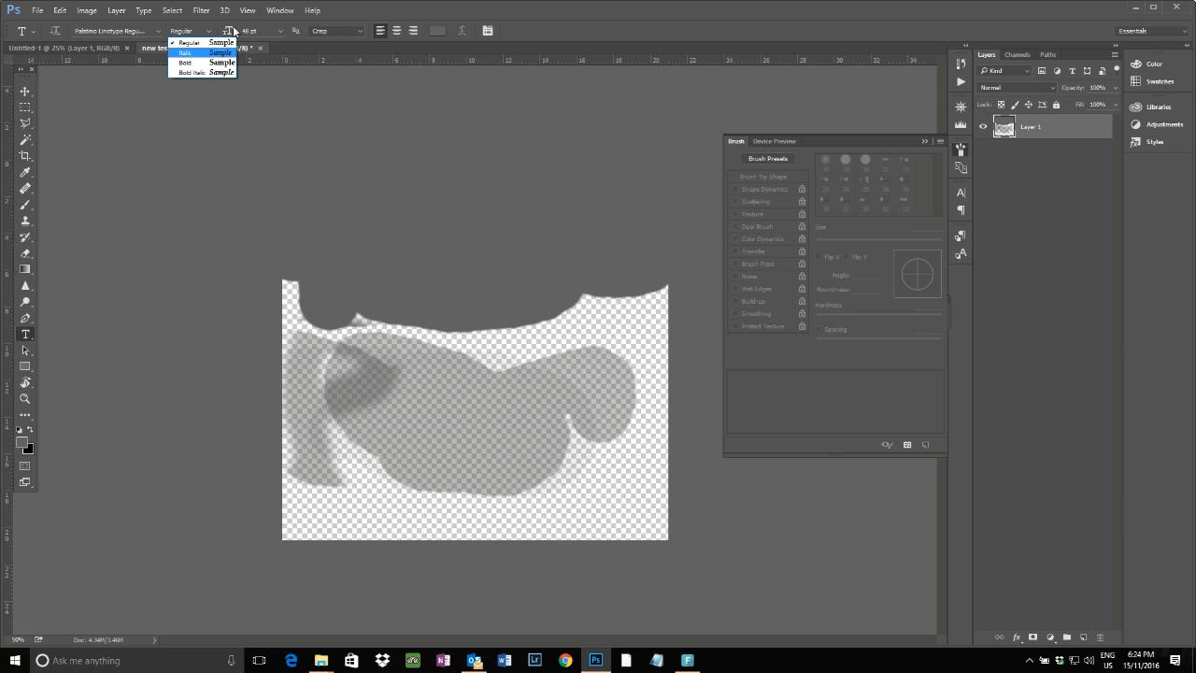
left_click(262, 32)
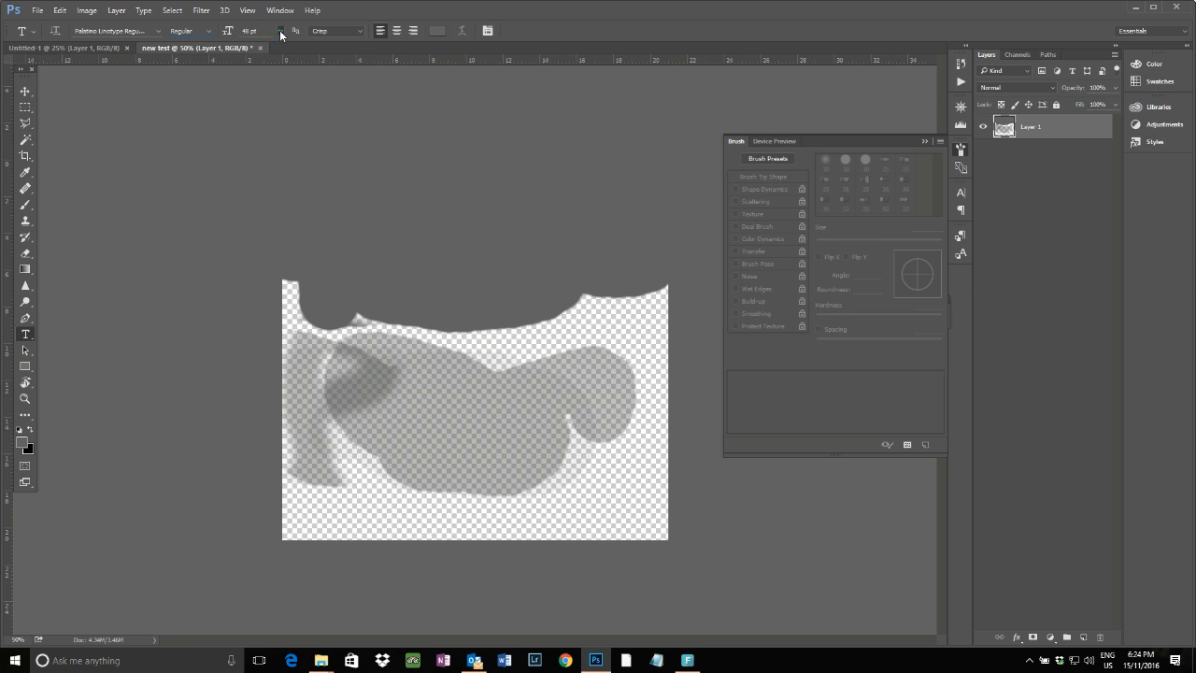
Place a text cursor on the lower middle of the canvas and type HELLO
left_click(280, 32)
left_click(280, 33)
left_click(361, 435)
type("HELLO")
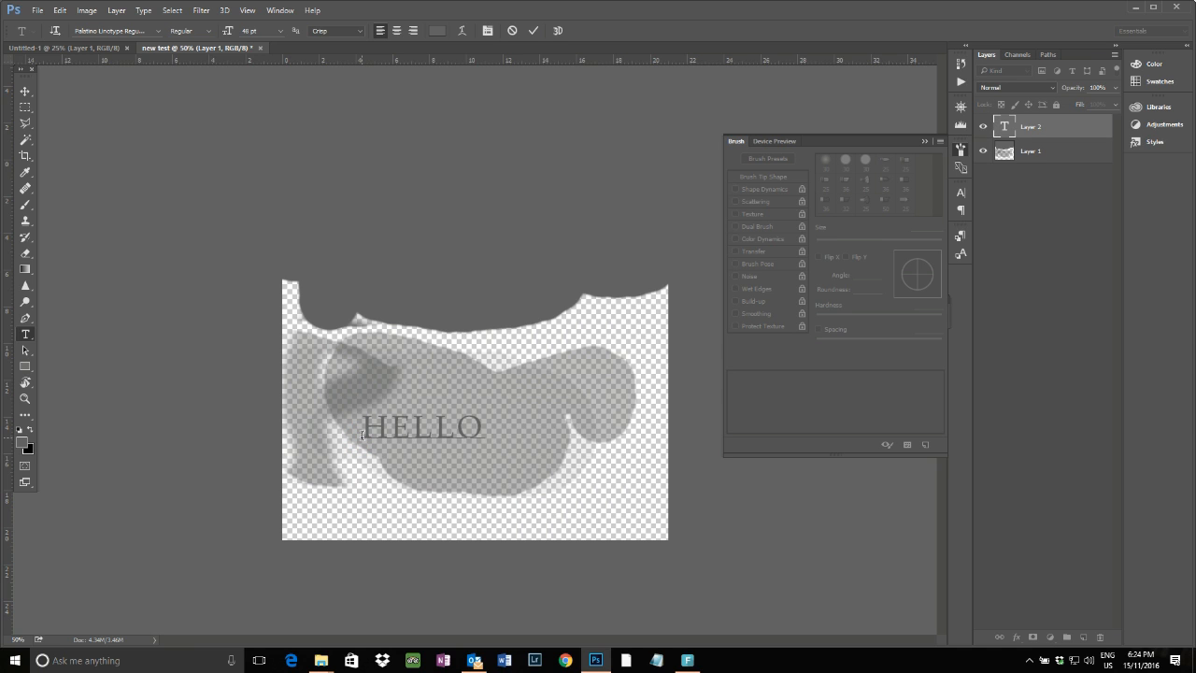
Select all of HELLO and preview Warp Text styles Arc, Arc Upper and Wave with bend +78, then cancel
key("ctrl+a")
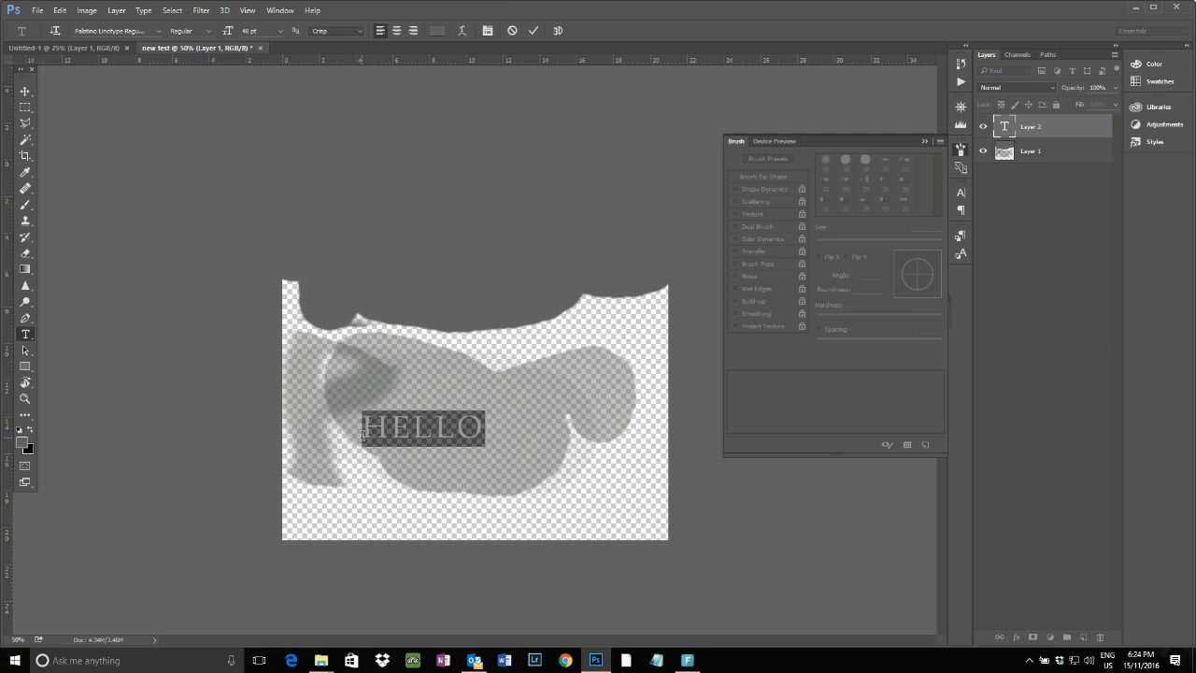
left_click(463, 31)
left_click(884, 179)
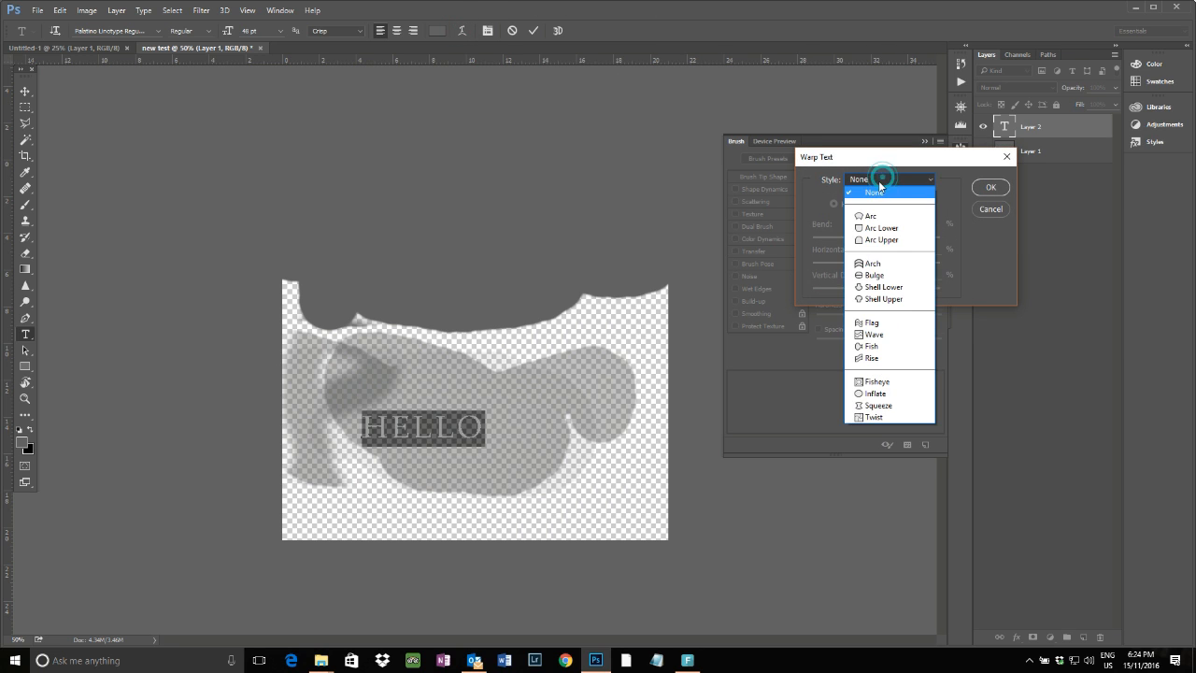
left_click(874, 217)
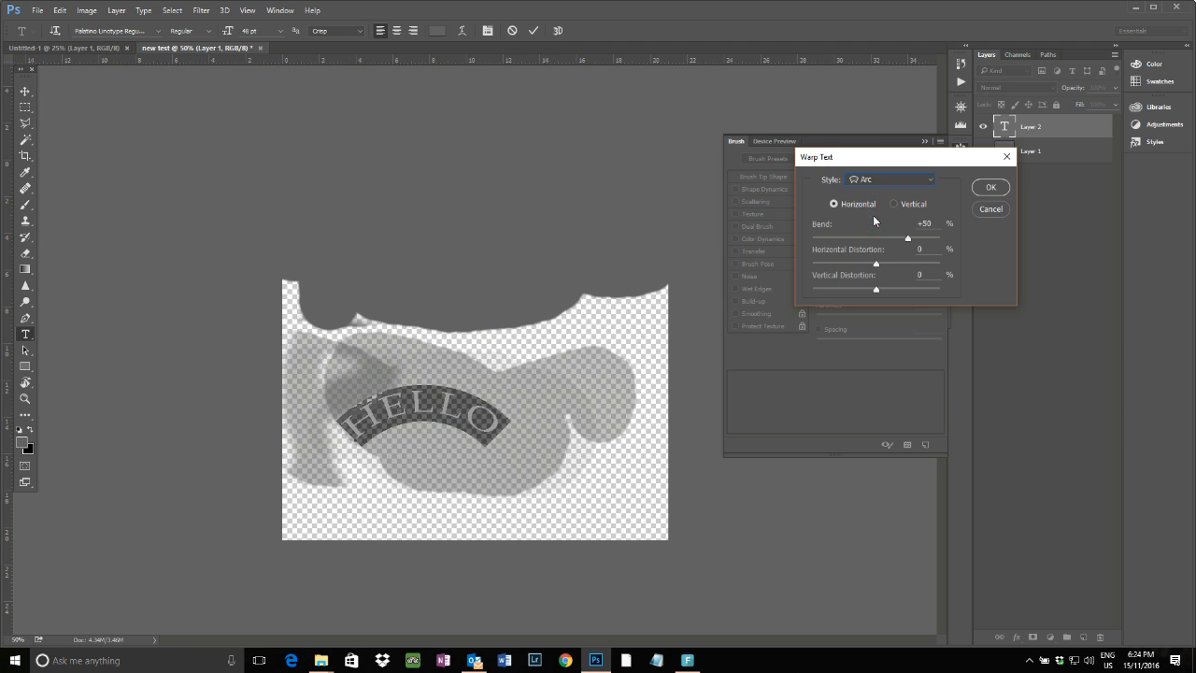
left_click(885, 172)
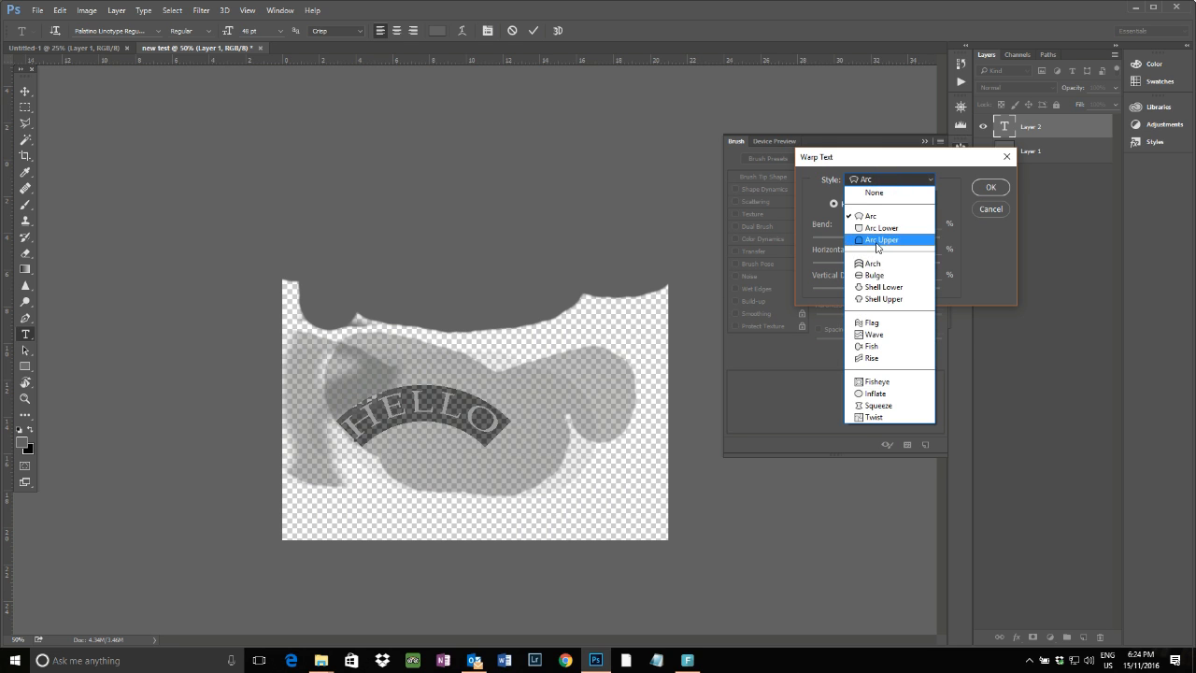
left_click(876, 241)
left_click(880, 176)
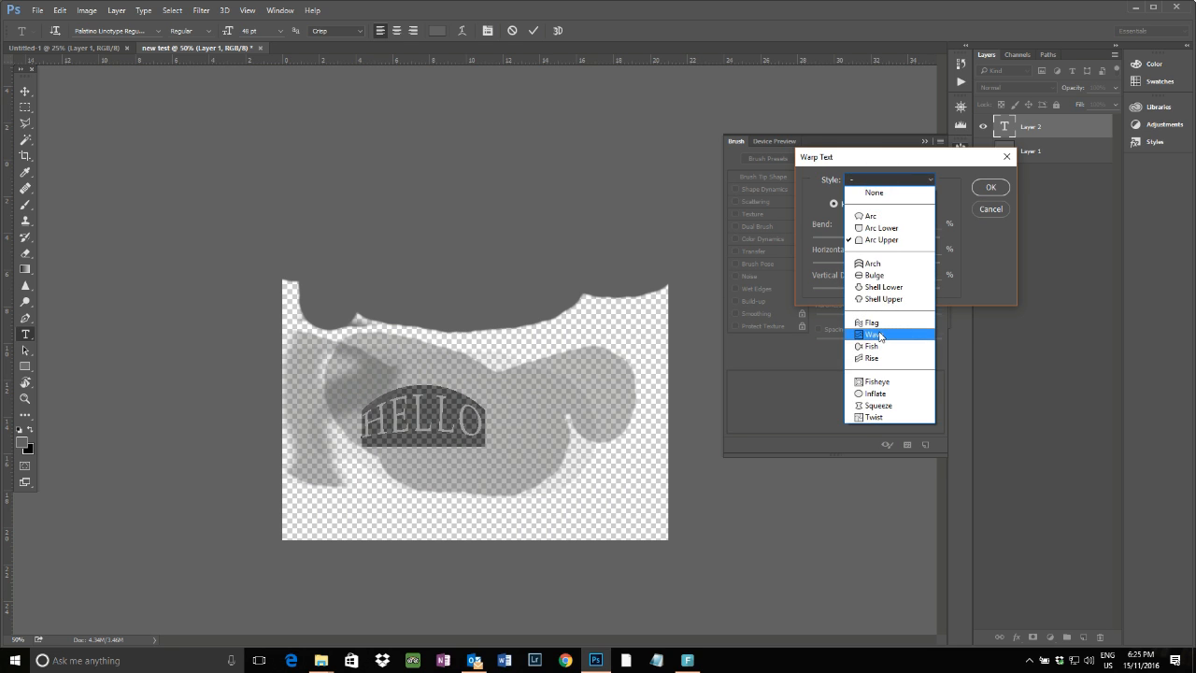
left_click(879, 335)
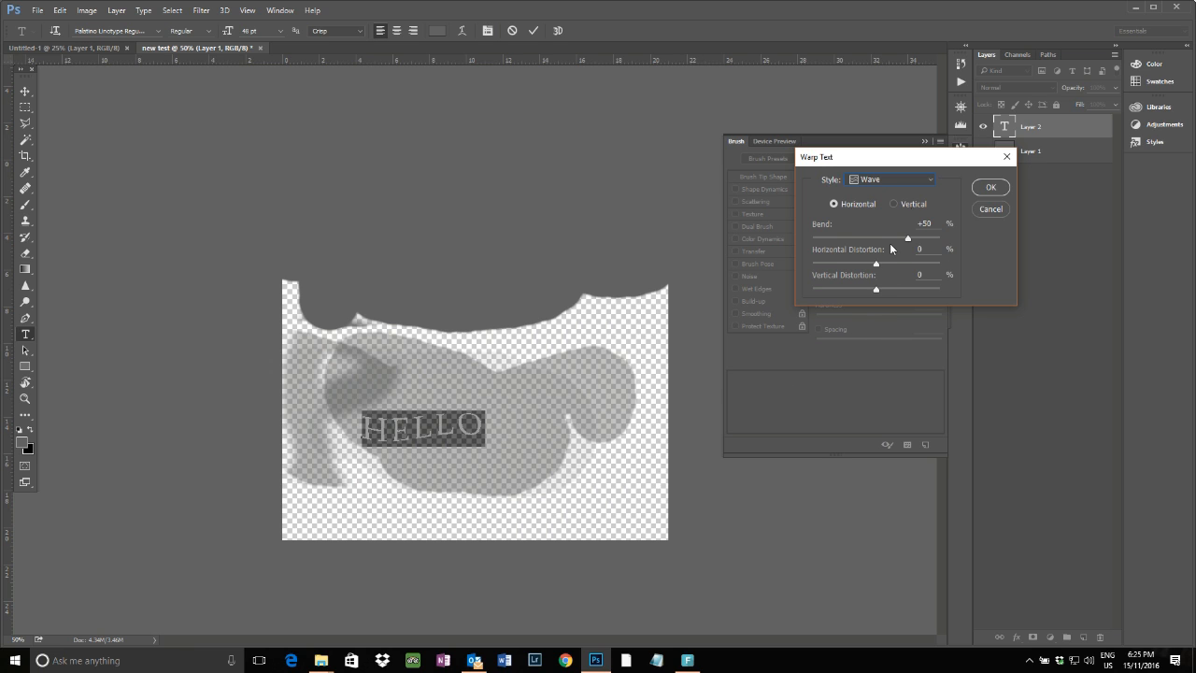
mouse_move(908, 240)
left_mouse_down()
mouse_move(932, 241)
mouse_move(818, 240)
mouse_move(925, 238)
left_mouse_up()
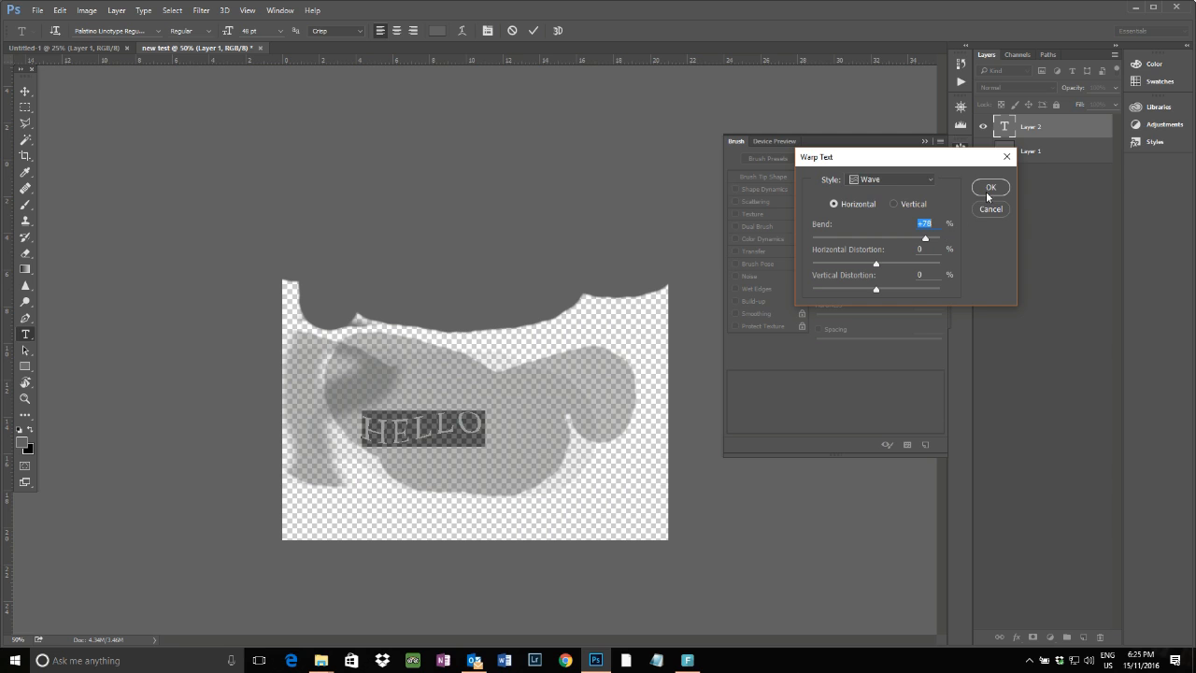
left_click(983, 208)
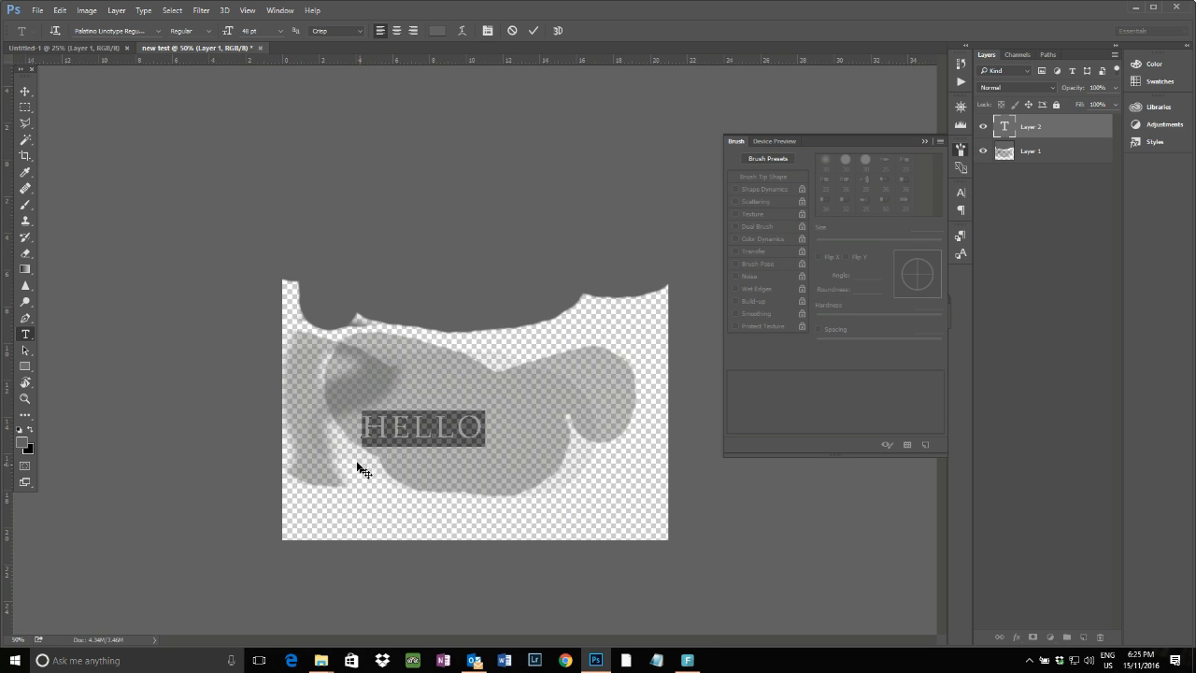
Switch to the Vertical Type Tool and type Hello vertically on the right side of the canvas
right_click(25, 334)
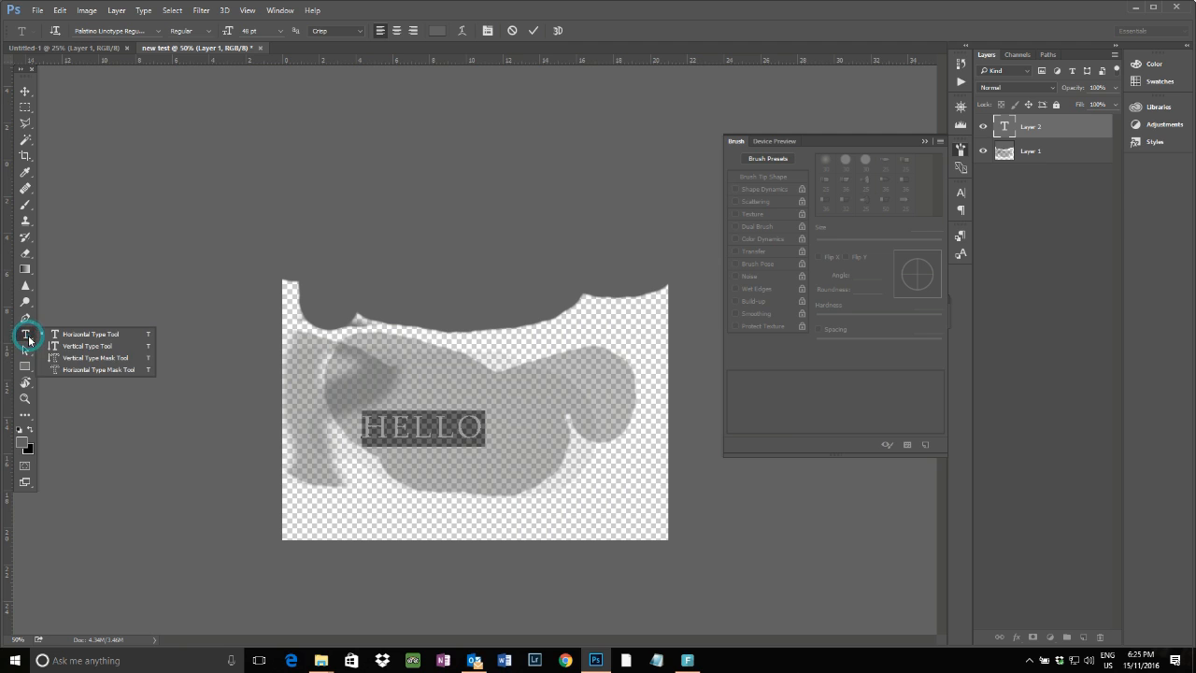
left_click(77, 346)
left_click(547, 370)
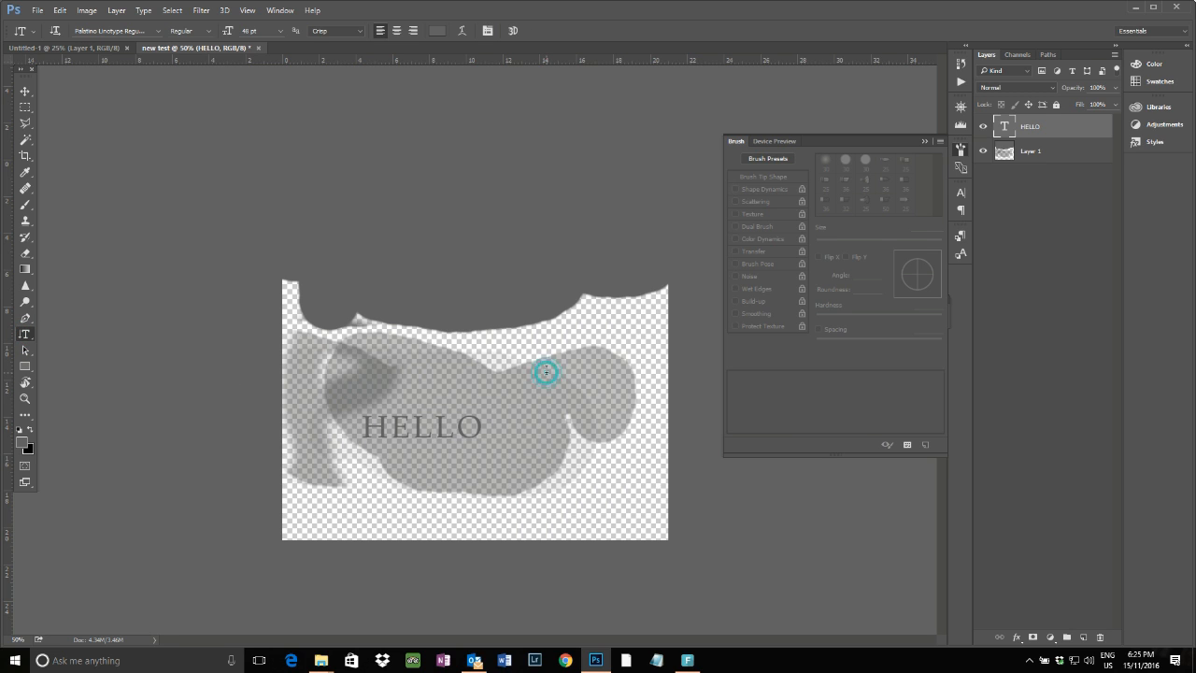
type("Hello")
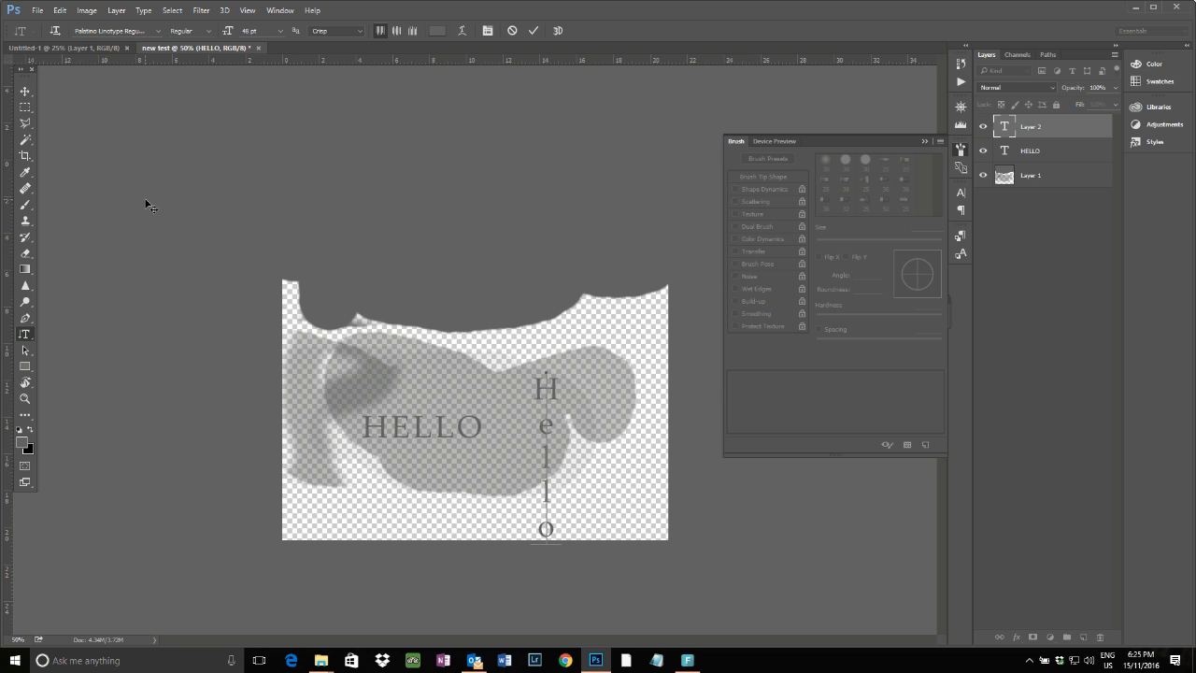
Pick the Rectangle Tool in Shape mode and draw a rectangle about 1276 × 728 px over the upper left of the canvas
left_click(27, 352)
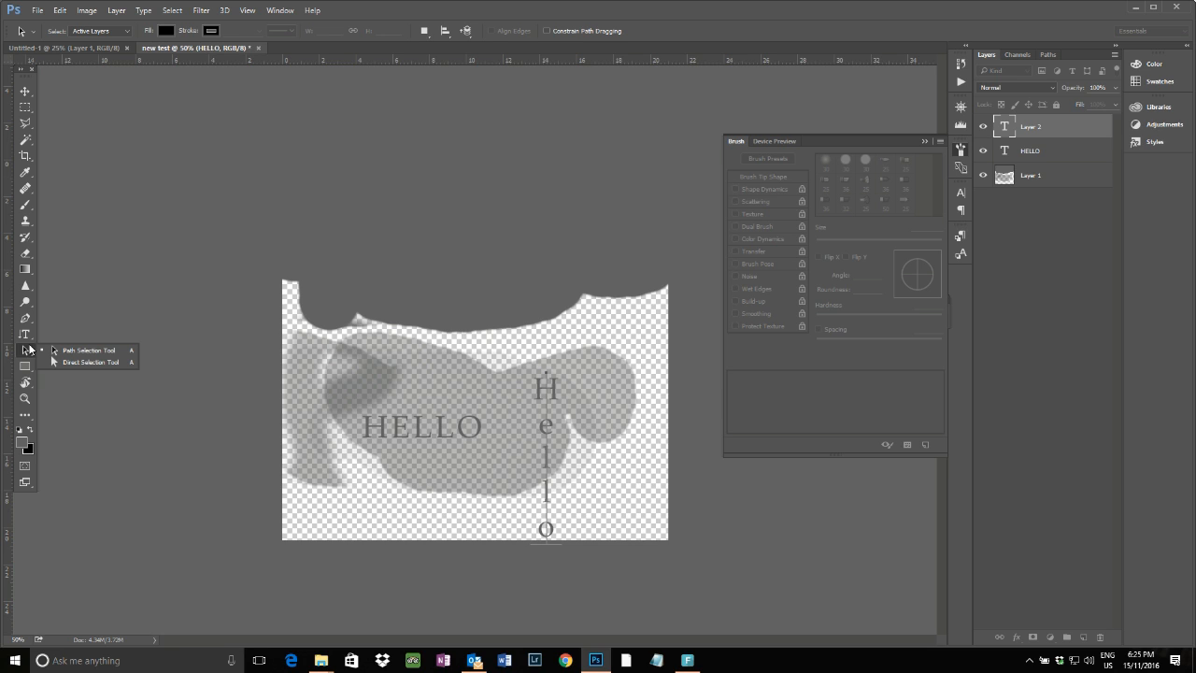
left_click(25, 367)
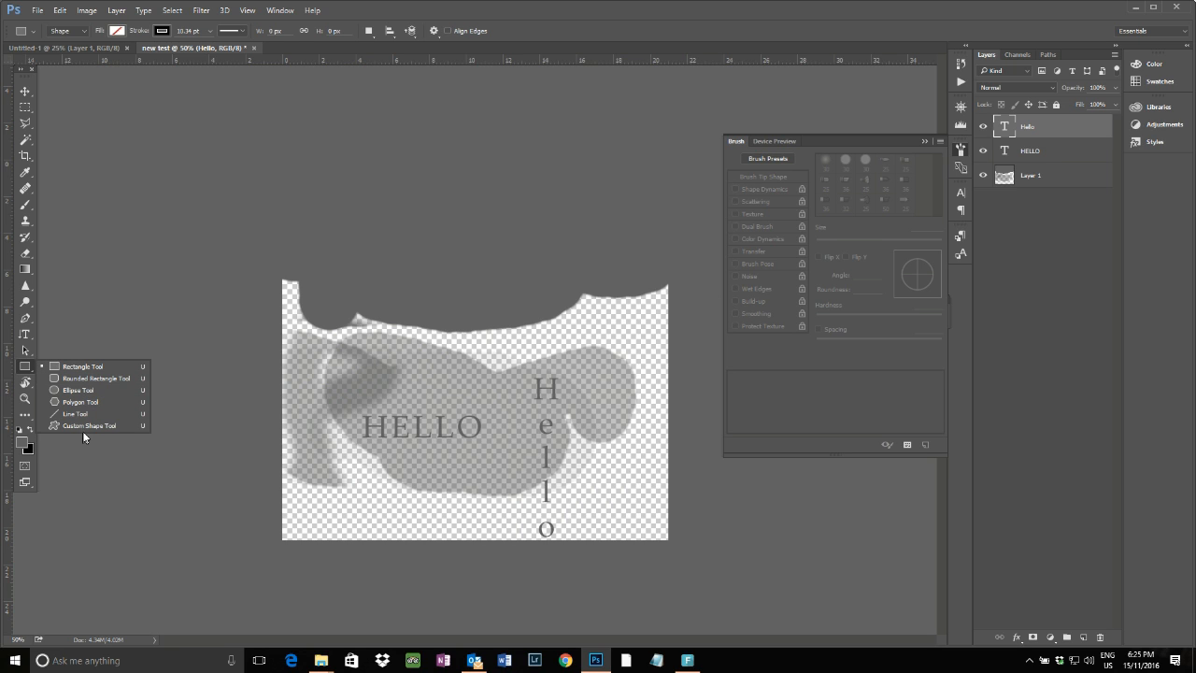
left_click(96, 367)
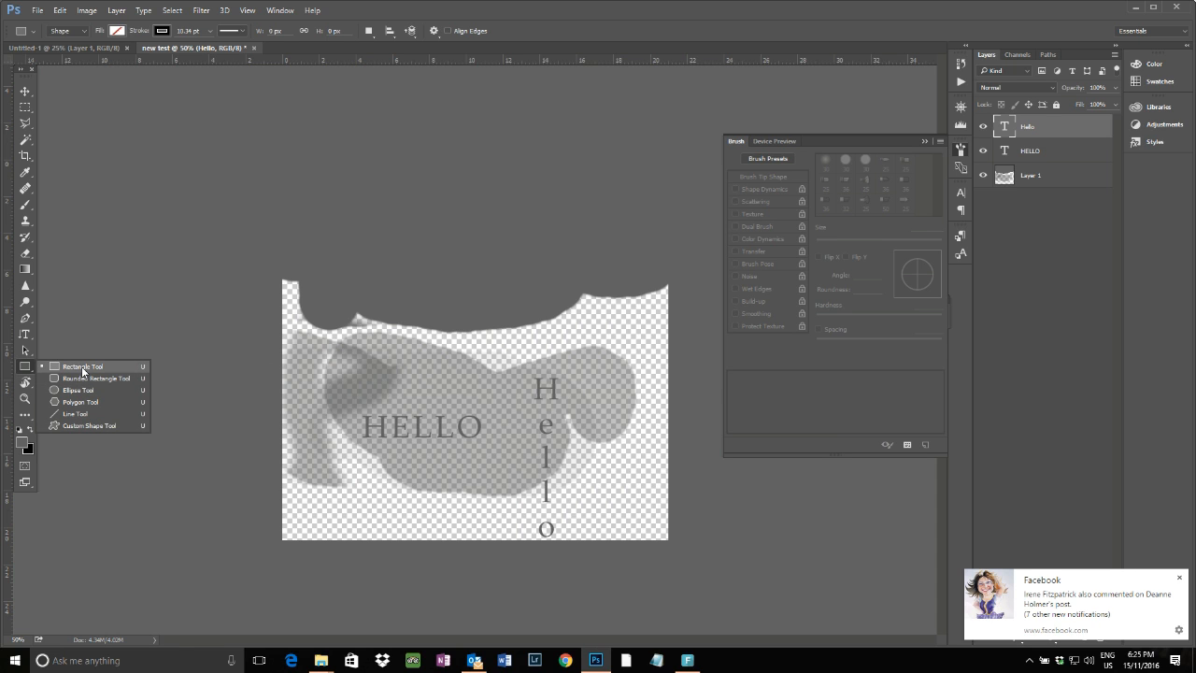
left_click(82, 366)
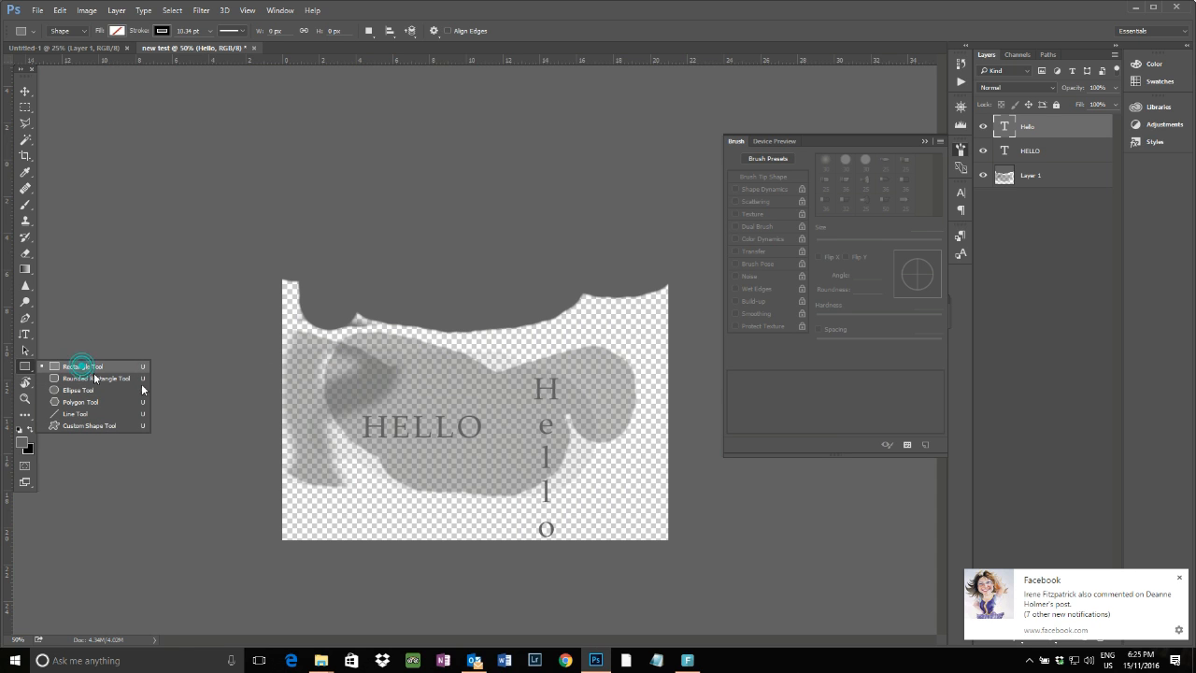
left_click(85, 36)
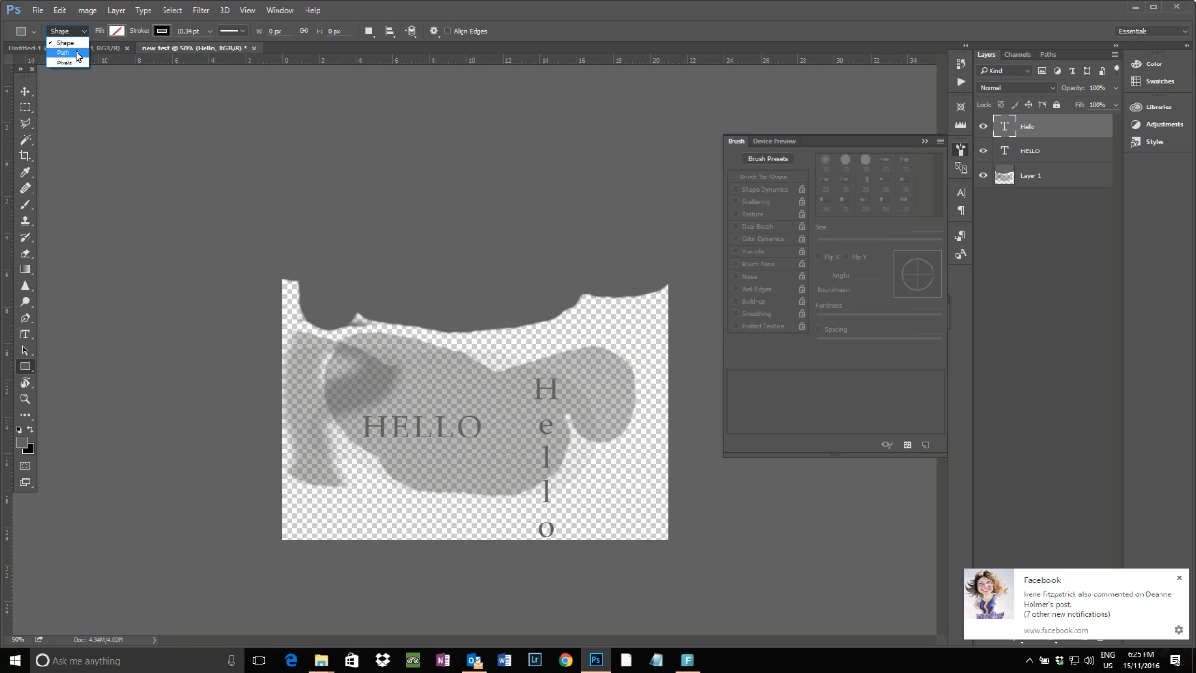
left_click(72, 45)
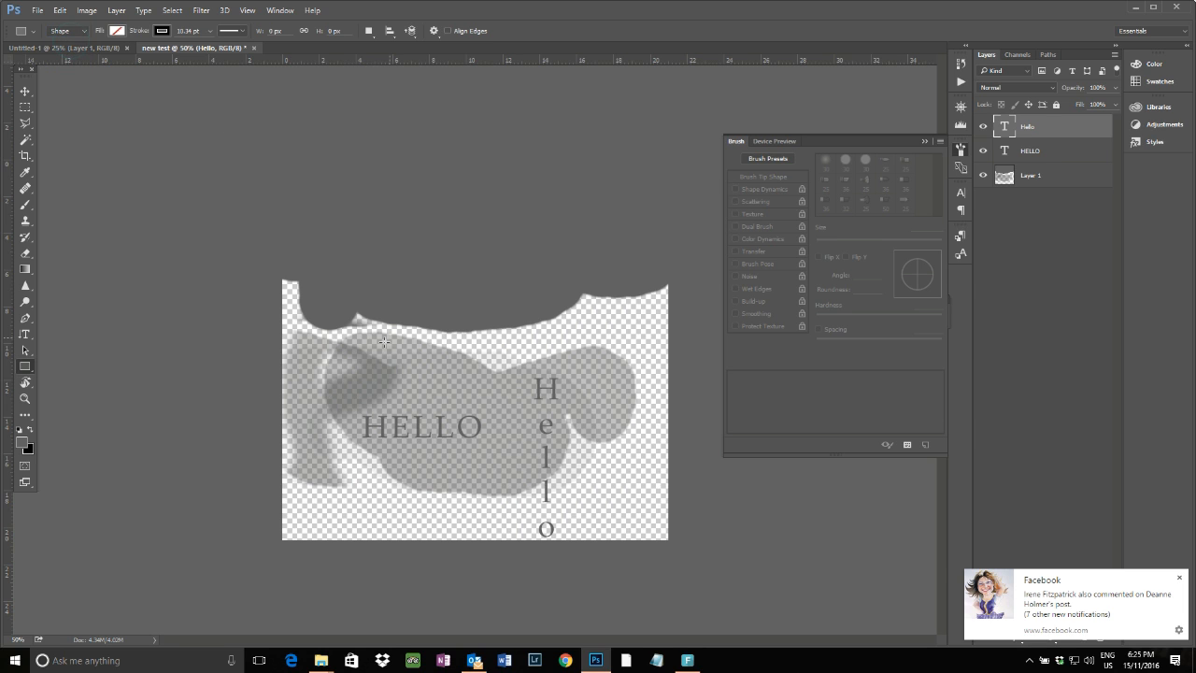
left_click_drag(329, 355, 526, 468)
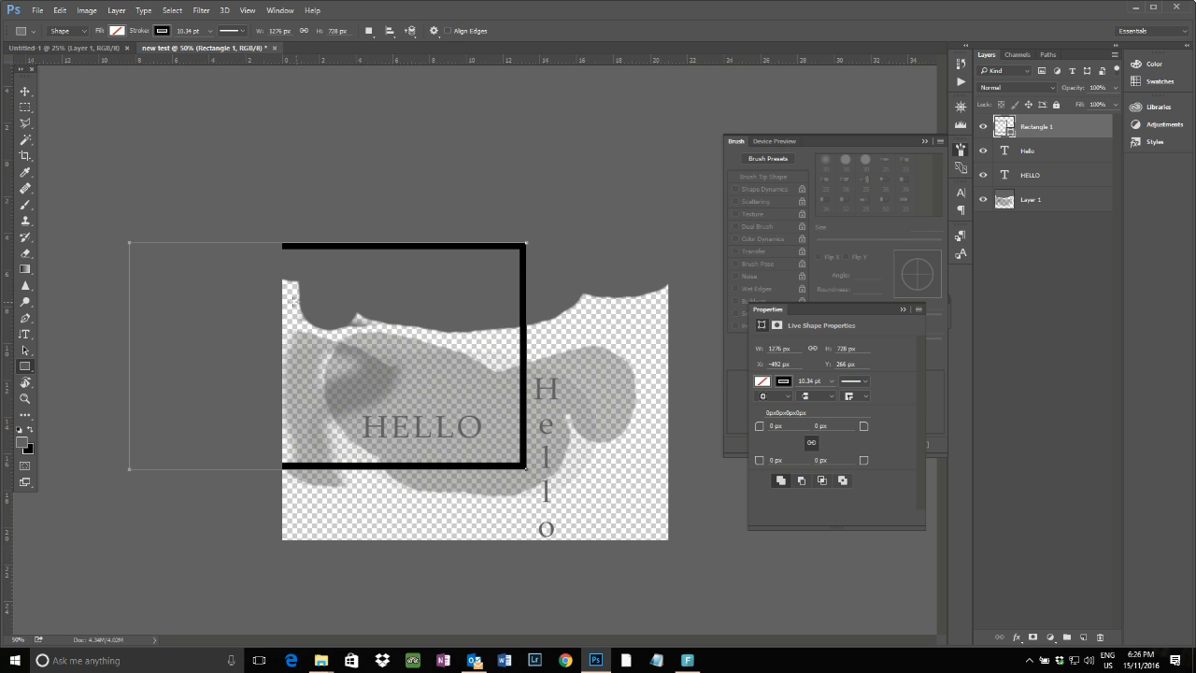
Set the rectangle's stroke to none and its fill to red
left_click(169, 33)
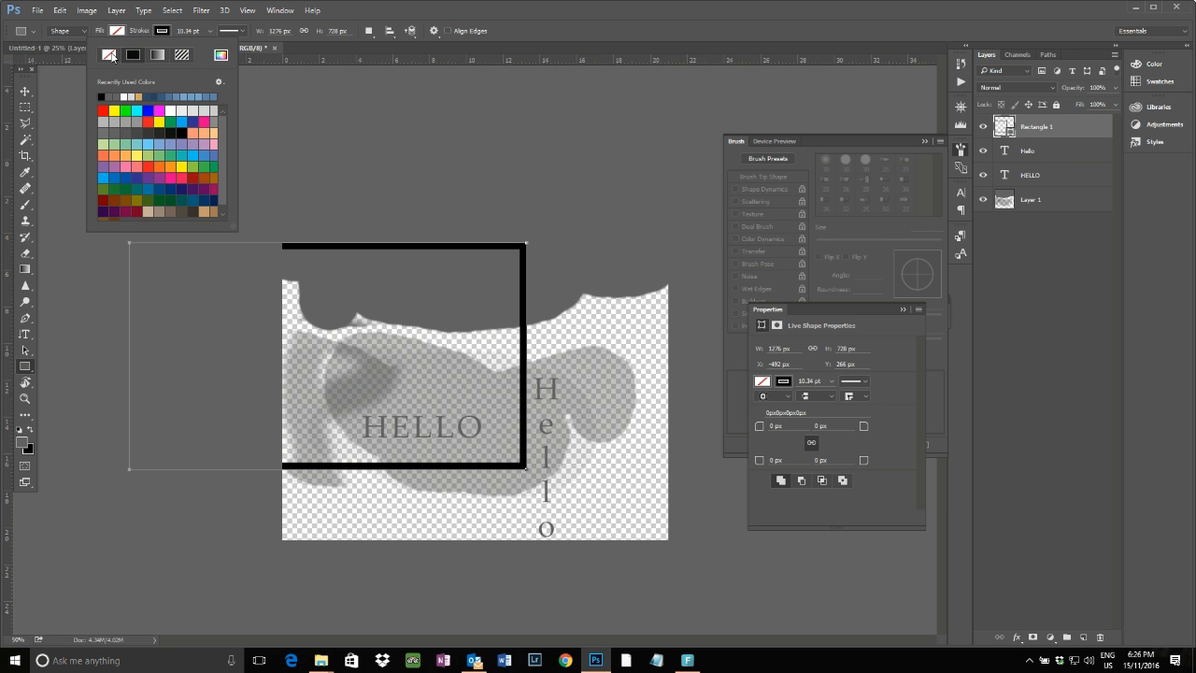
left_click(110, 57)
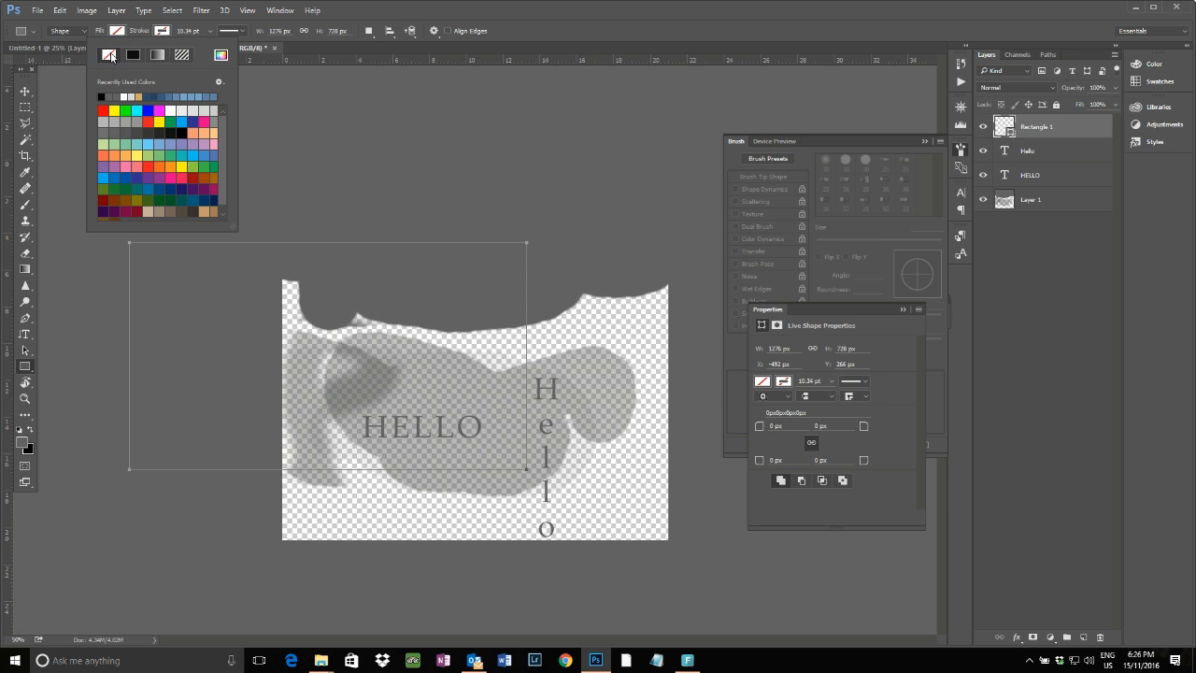
left_click(117, 31)
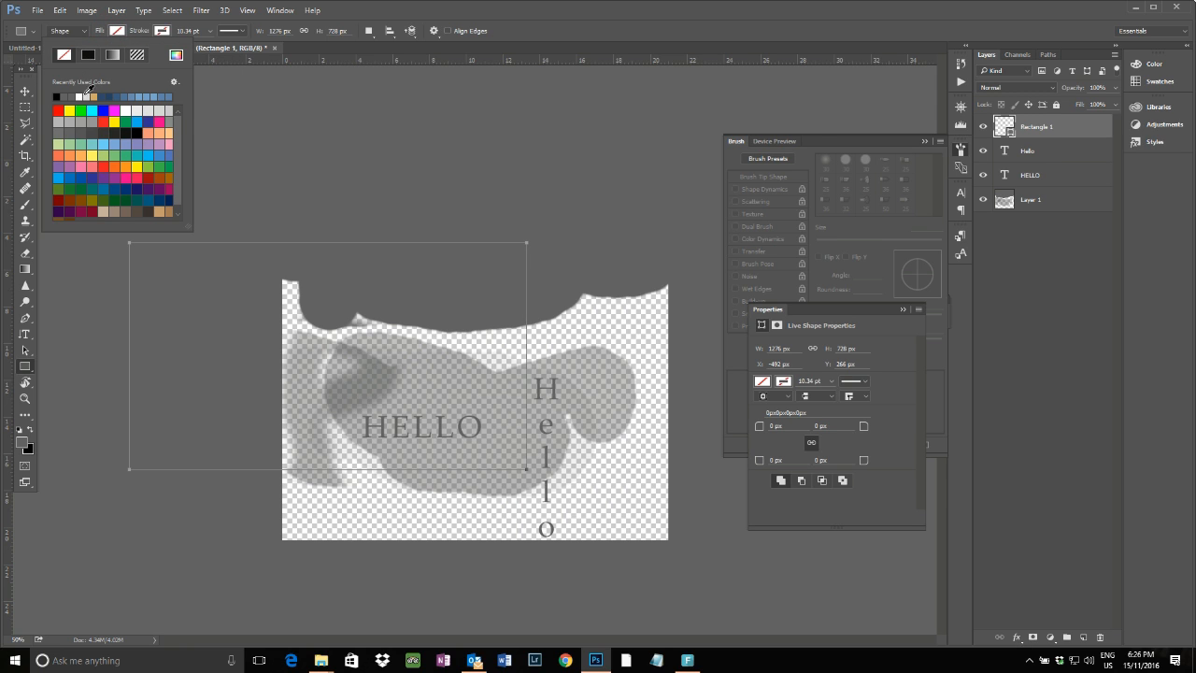
left_click(103, 122)
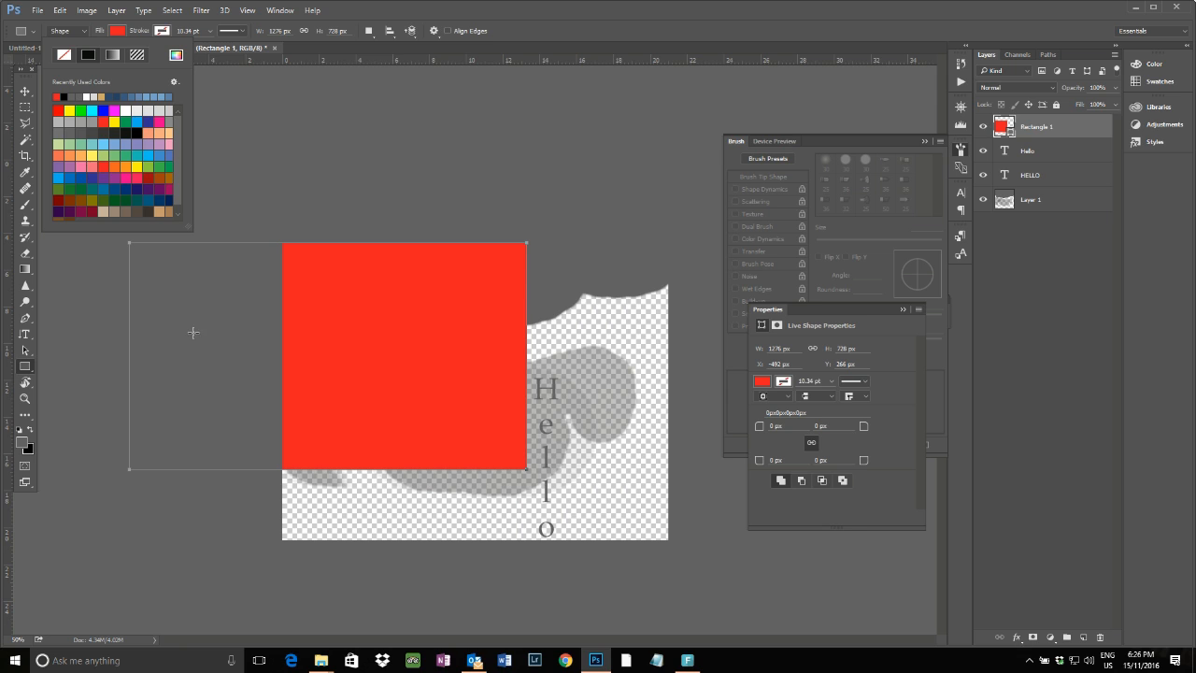
Move the red rectangle so it covers the upper part of the canvas
left_click(25, 91)
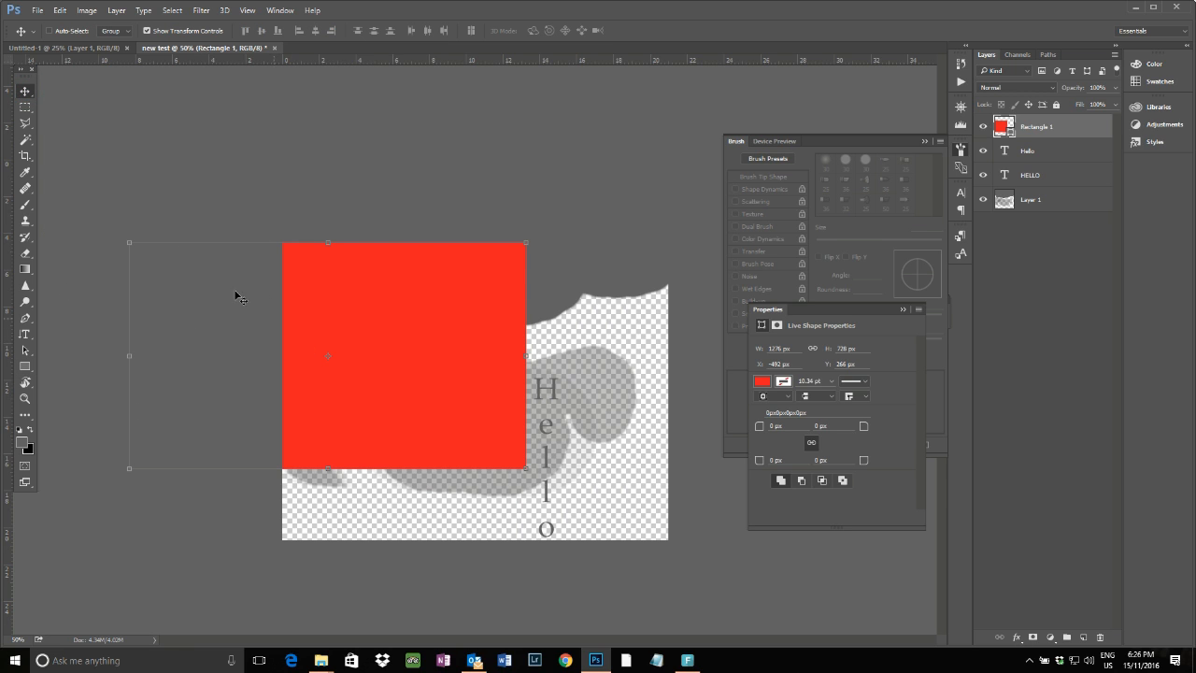
left_click_drag(318, 329, 466, 292)
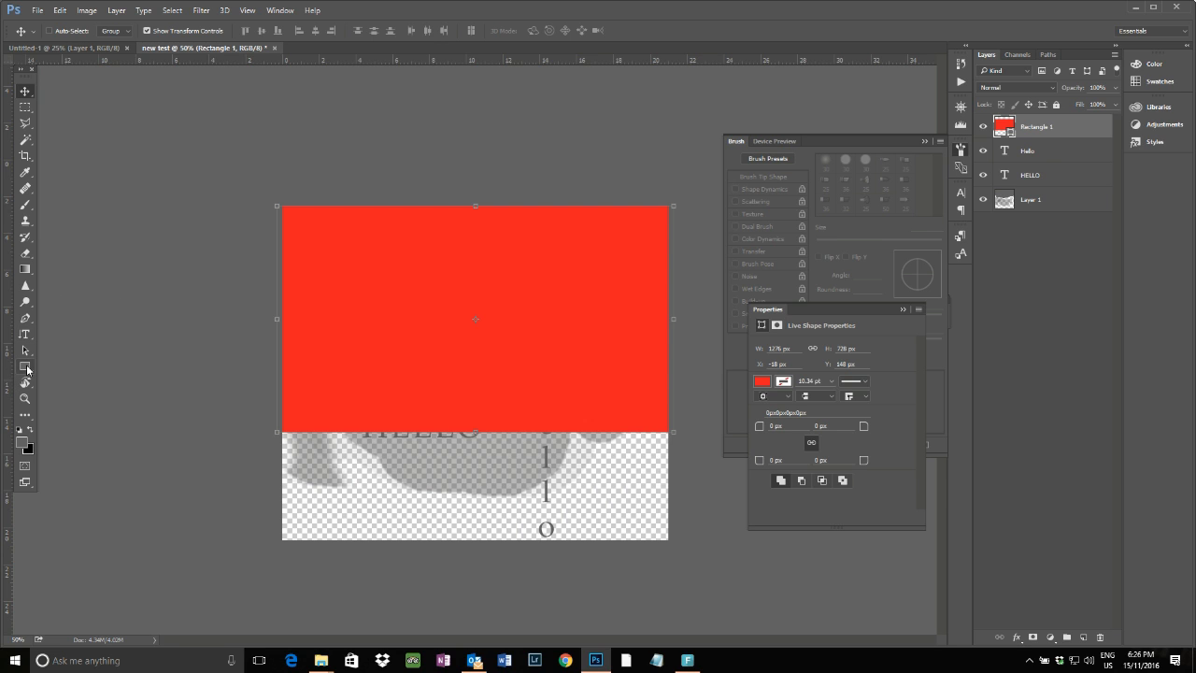
Switch to the Custom Shape Tool, pick the cat shape, and draw a cat about 338 × 447 px on the red rectangle
left_click_drag(28, 369, 70, 424)
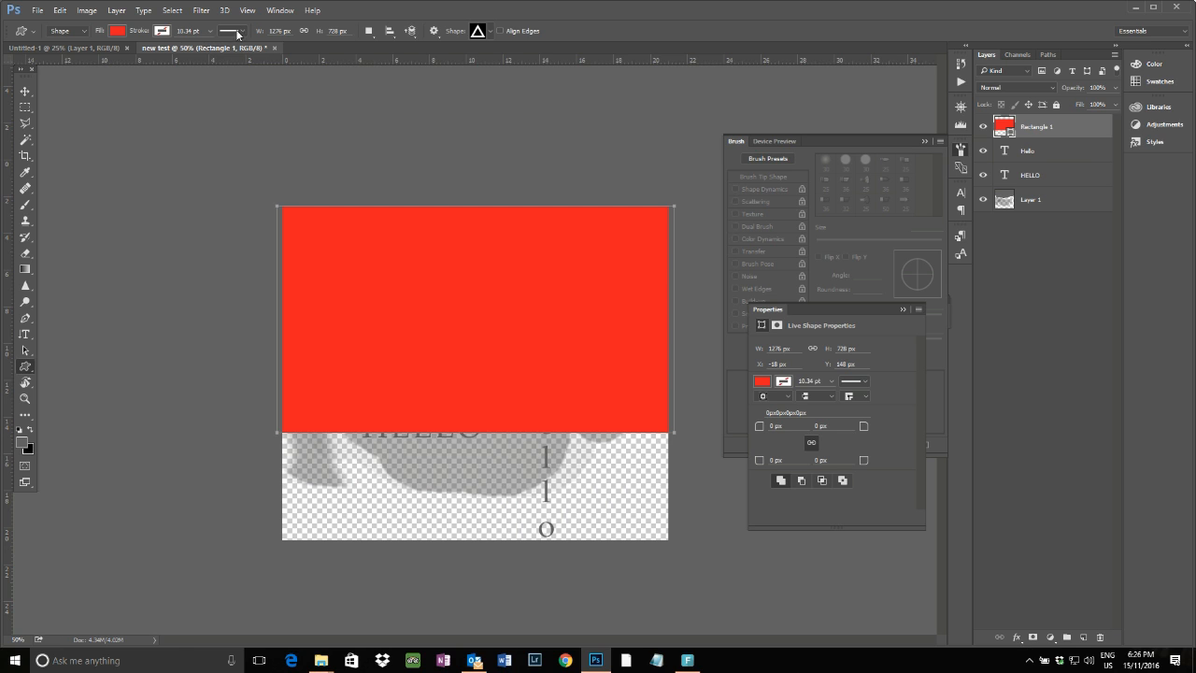
left_click(491, 34)
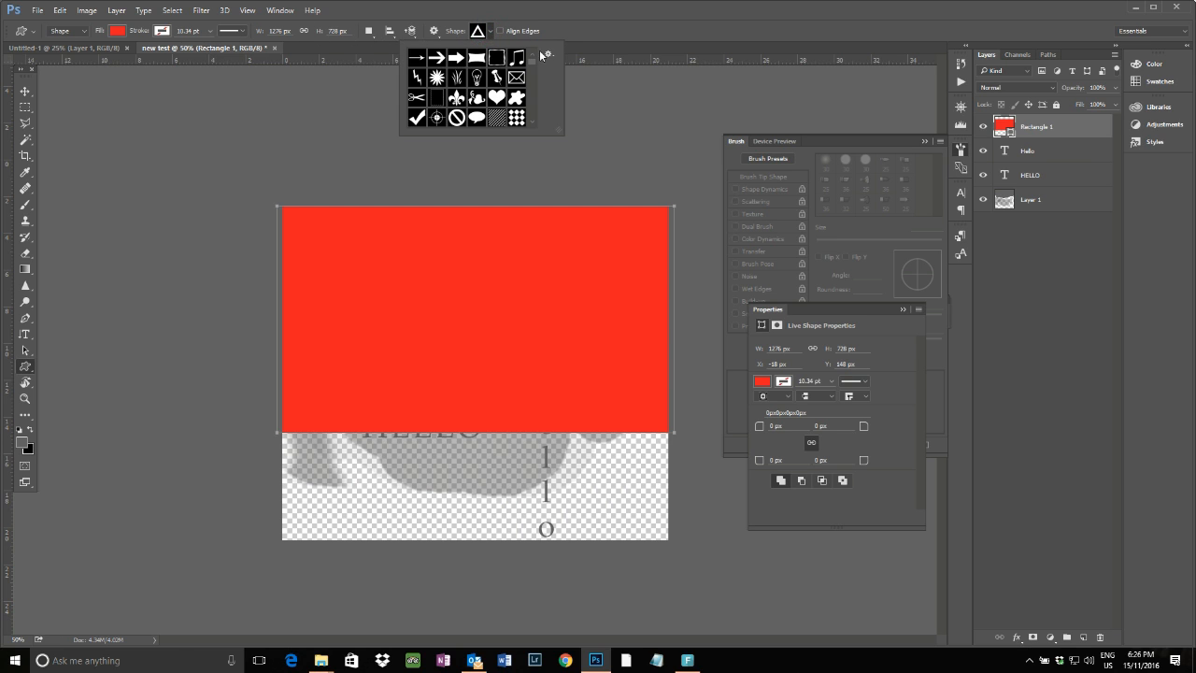
scroll(535, 123, "down", 3)
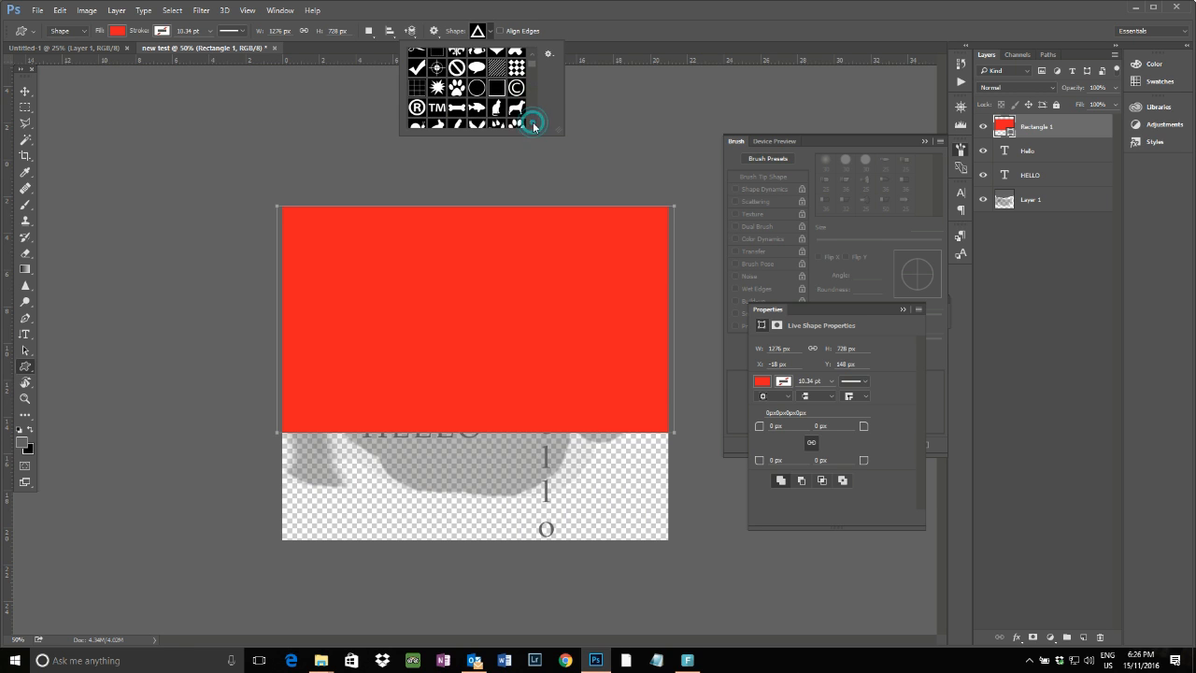
left_click(497, 107)
left_click_drag(359, 249, 464, 388)
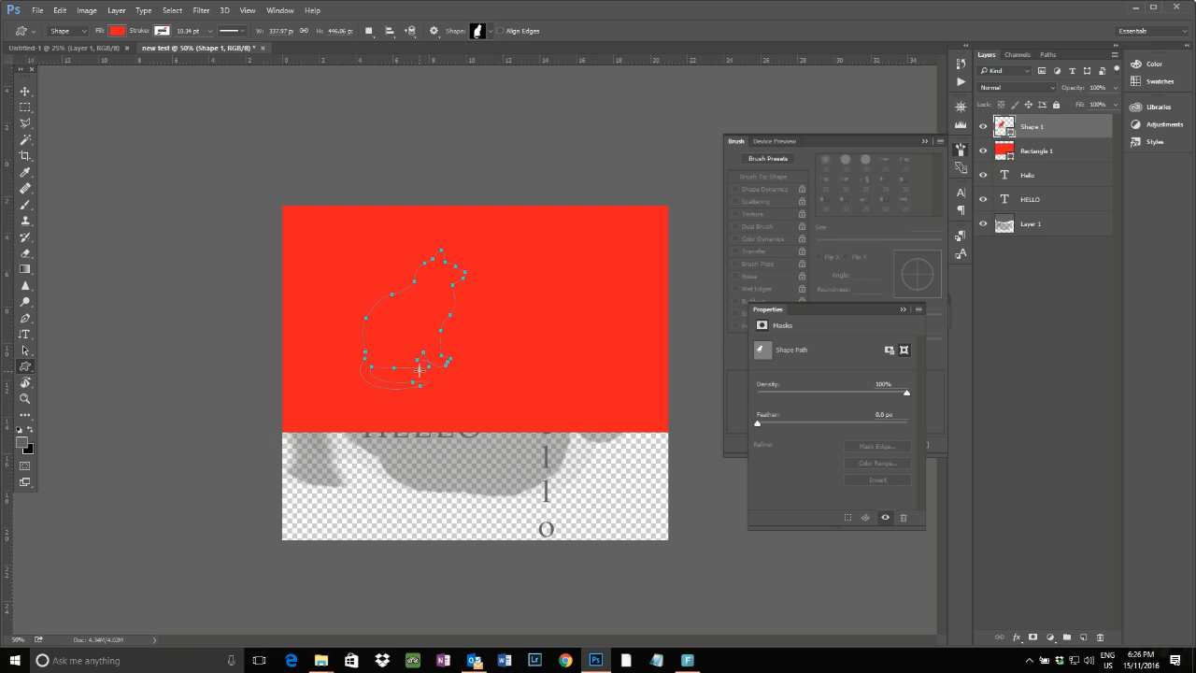
Fill the cat shape with white and swap the foreground and background colours
left_click(116, 31)
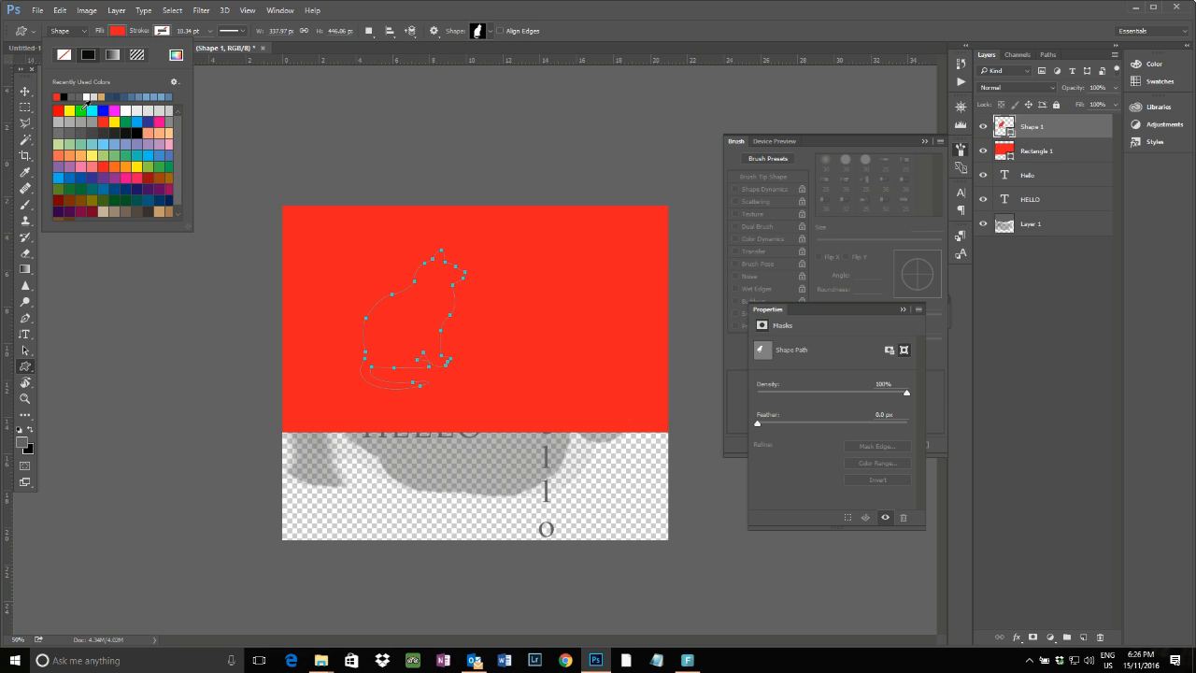
left_click(86, 96)
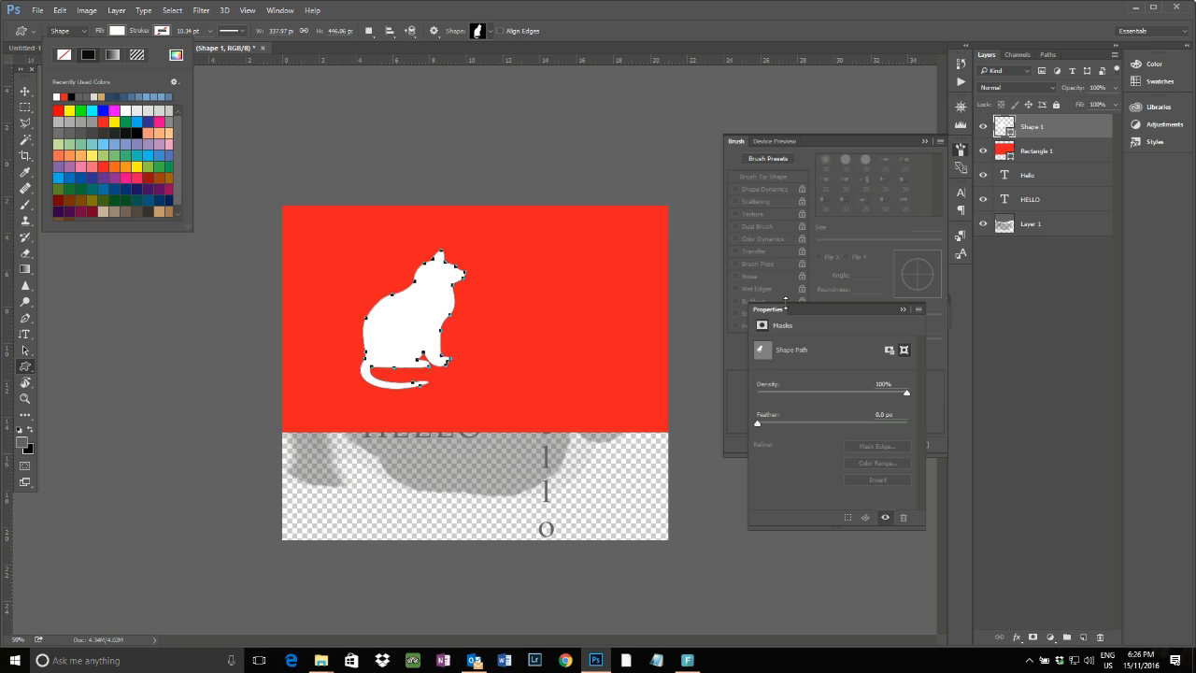
left_click(621, 41)
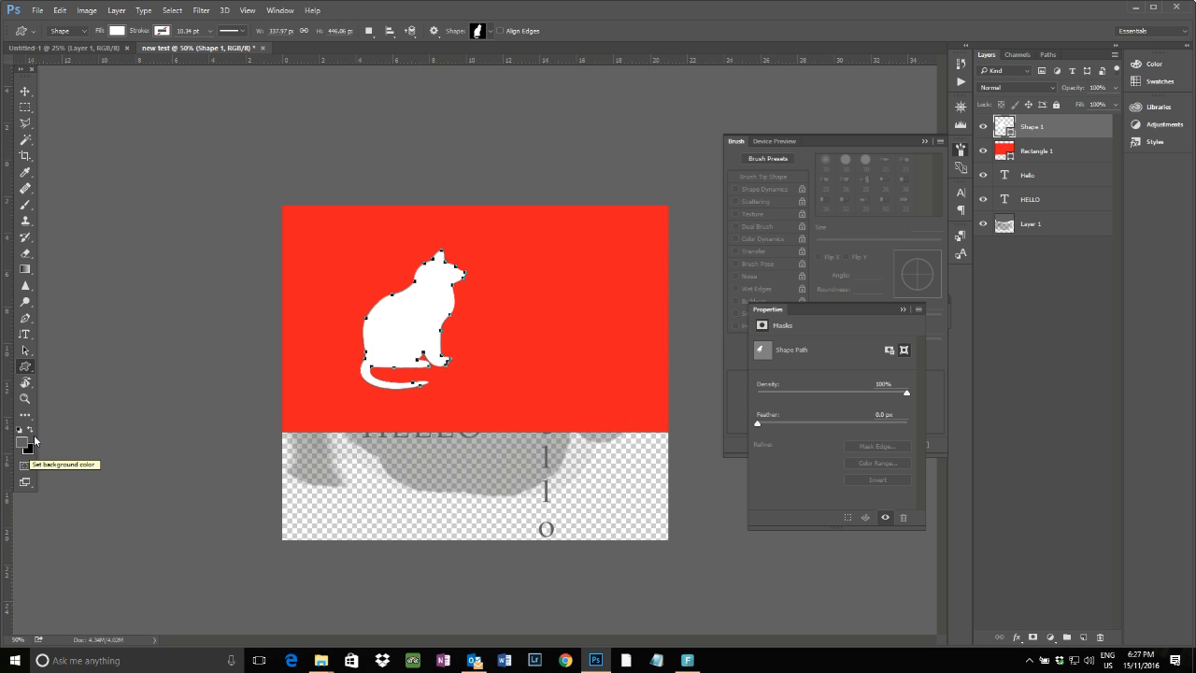
left_click(28, 430)
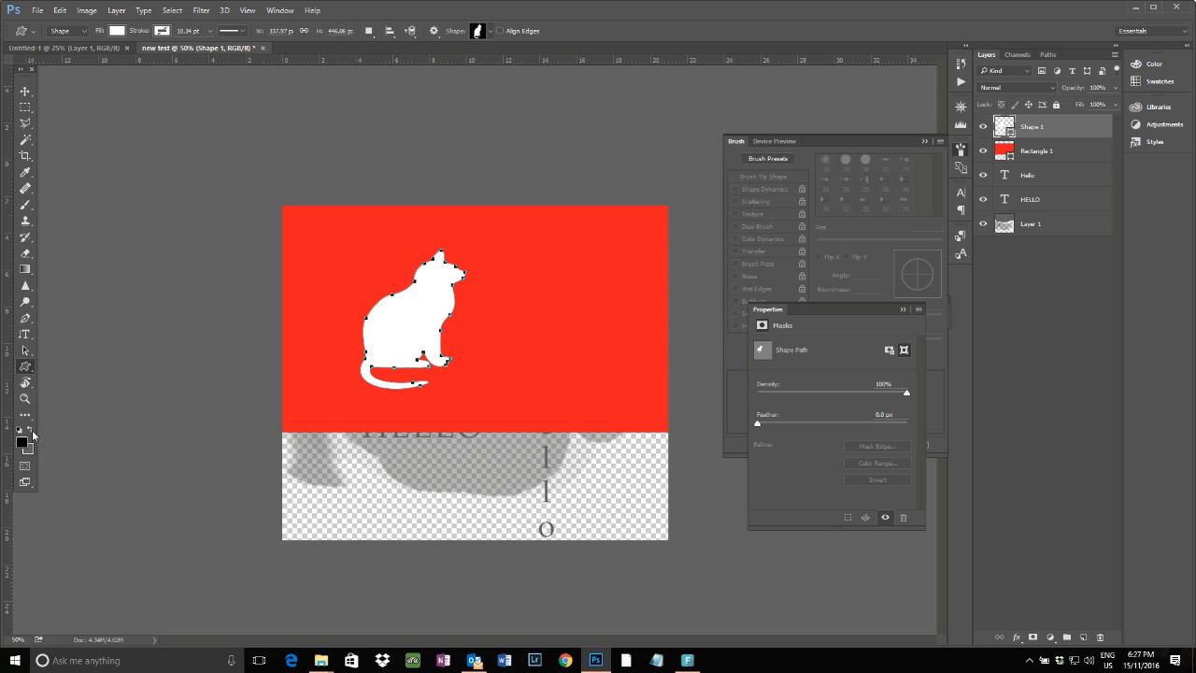